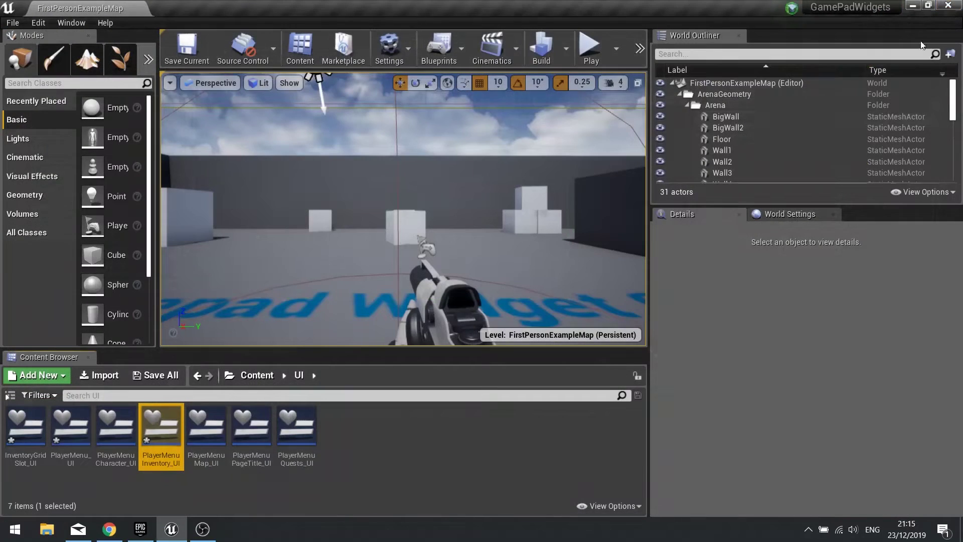
{"action": "left_click", "coordinate": [590, 47]}
{"action": "key", "text": "Tab"}
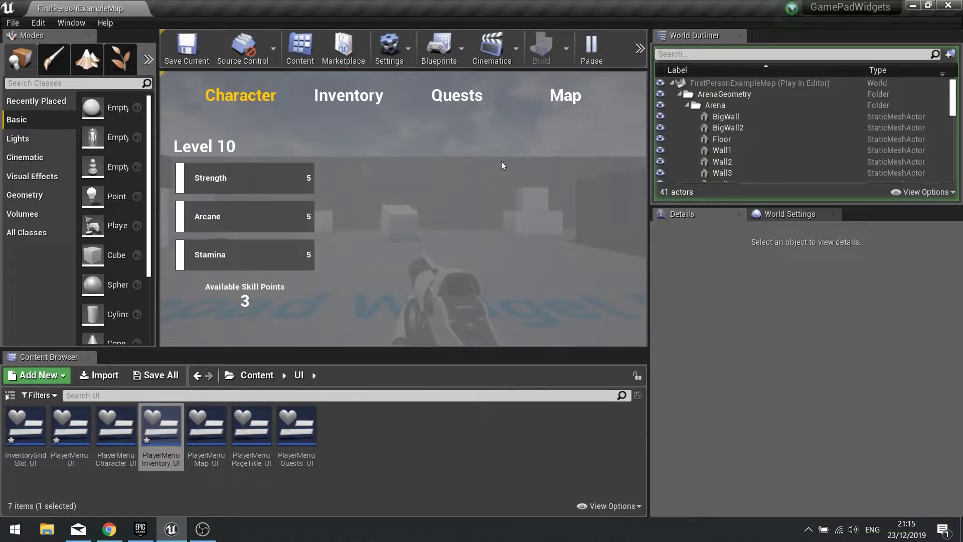
{"action": "left_click", "coordinate": [351, 96]}
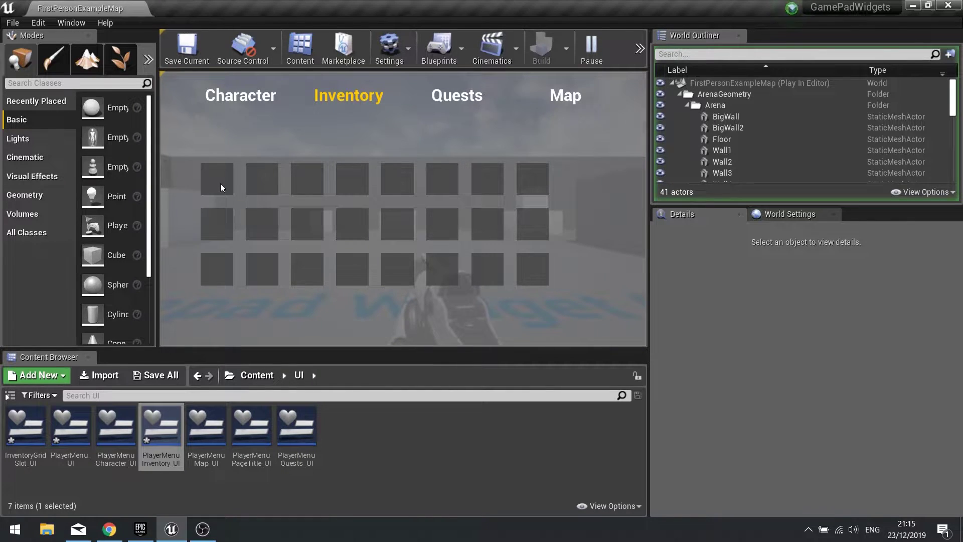
{"action": "key", "text": "Escape"}
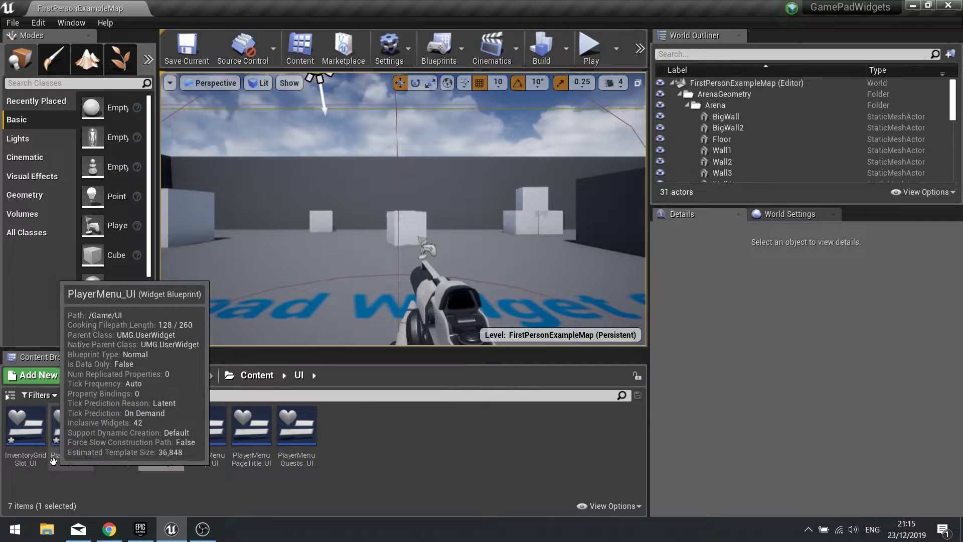
- Open InventoryGridSlot_UI and delete its three default event nodes from the graph
{"action": "double_click", "coordinate": [25, 432]}
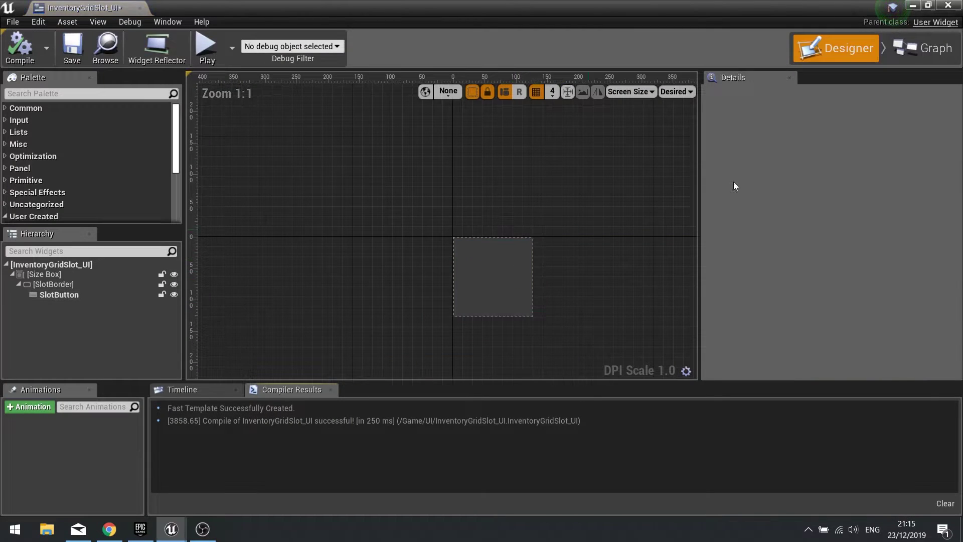
{"action": "left_click", "coordinate": [921, 49]}
{"action": "left_click_drag", "start_coordinate": [342, 150], "coordinate": [456, 408]}
{"action": "key", "text": "Delete"}
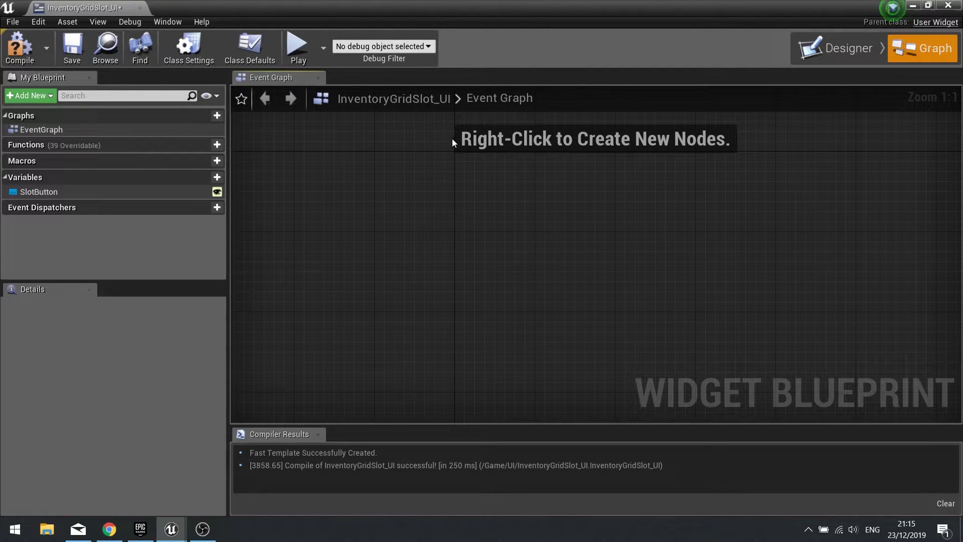
- Mark SlotBorder as Is Variable in the Designer, compile, and return to the graph
{"action": "left_click", "coordinate": [824, 59]}
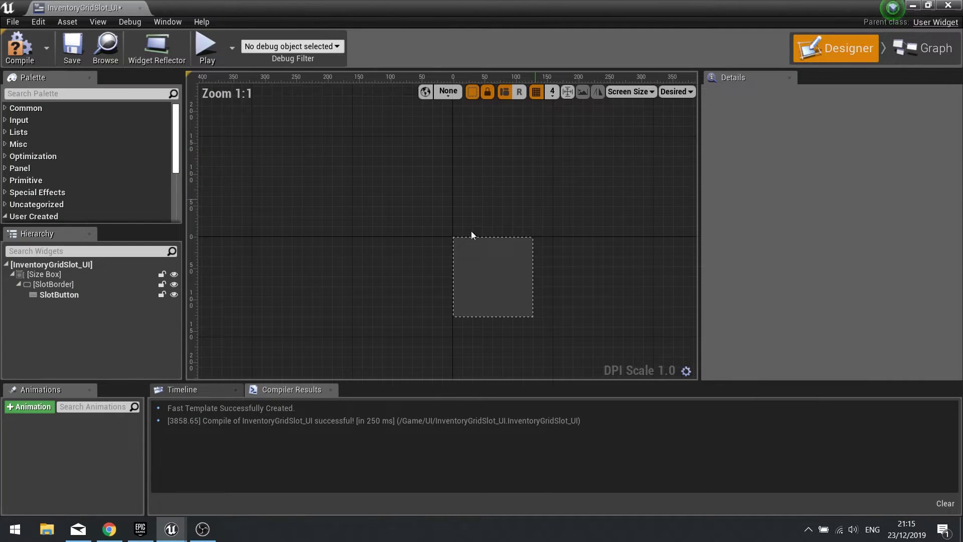
{"action": "left_click", "coordinate": [65, 285]}
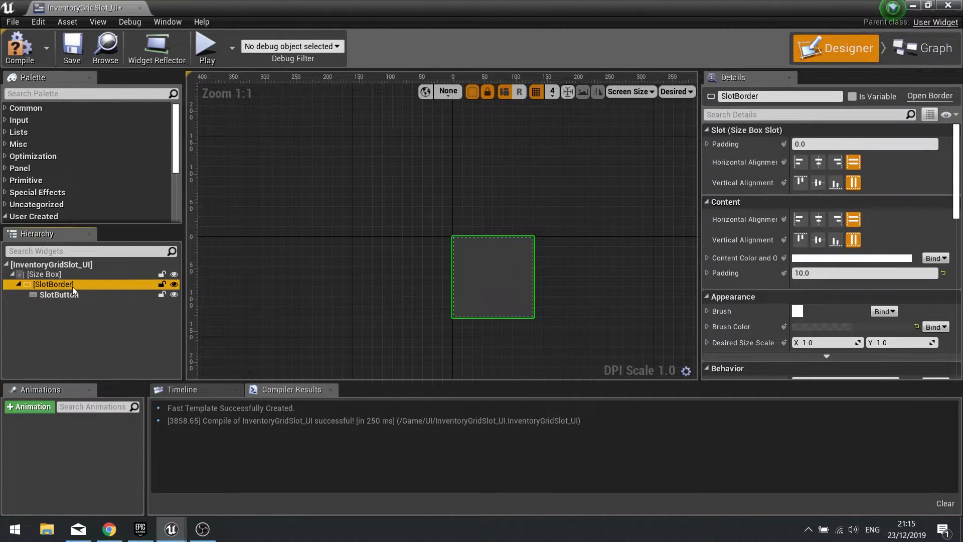
{"action": "left_click", "coordinate": [853, 97]}
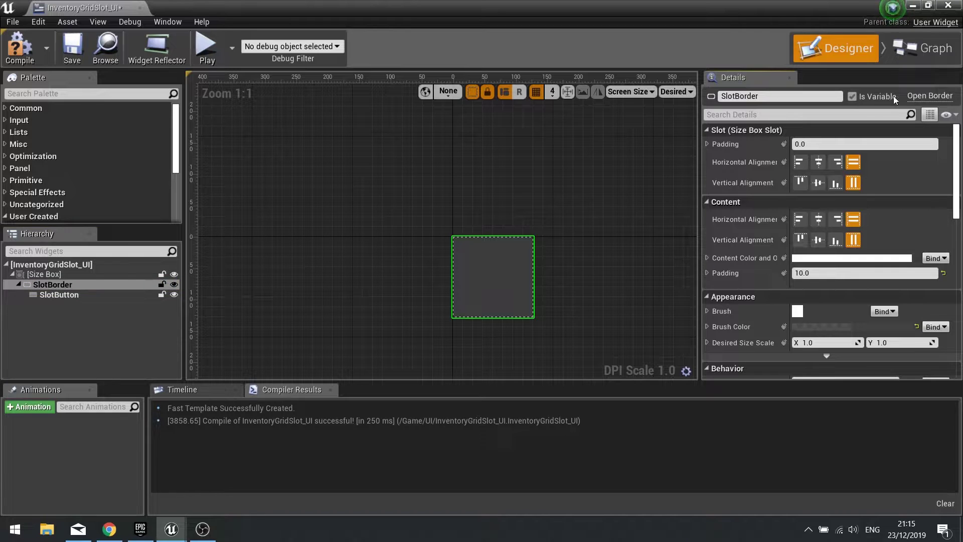
{"action": "left_click", "coordinate": [20, 48]}
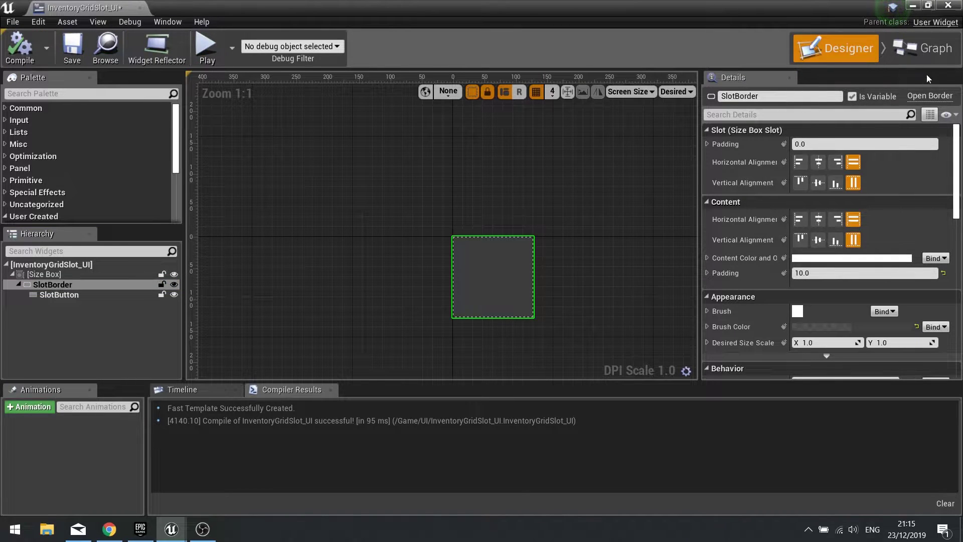
{"action": "left_click", "coordinate": [930, 47]}
{"action": "right_click_drag", "start_coordinate": [422, 211], "coordinate": [335, 250]}
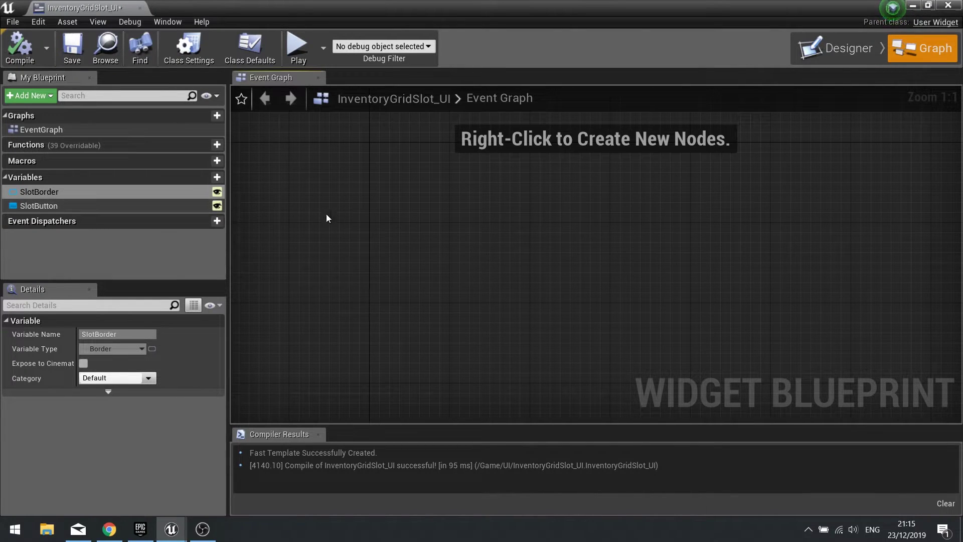
- Try an Is Hovered node and a 'hover' action search, then discard both
{"action": "right_click", "coordinate": [365, 224]}
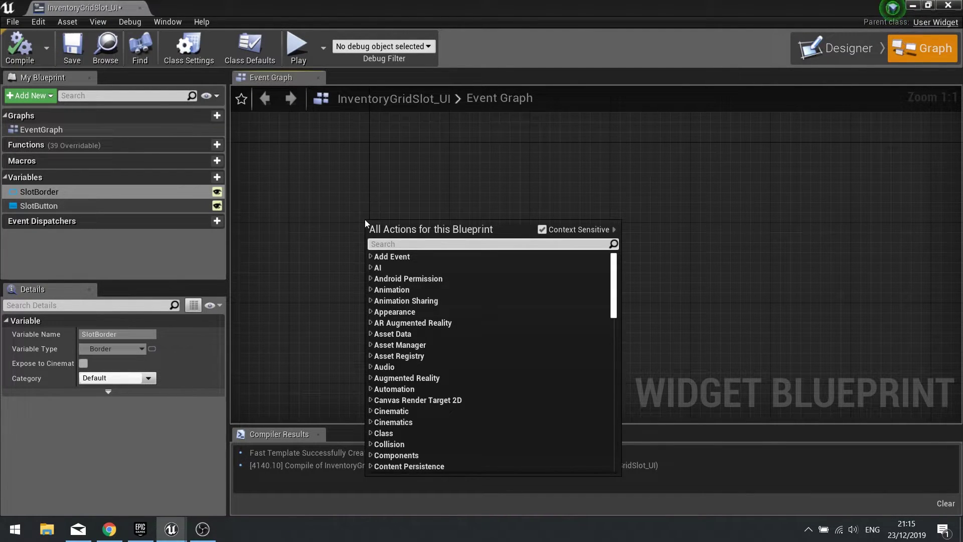
{"action": "type", "text": "get hovere"}
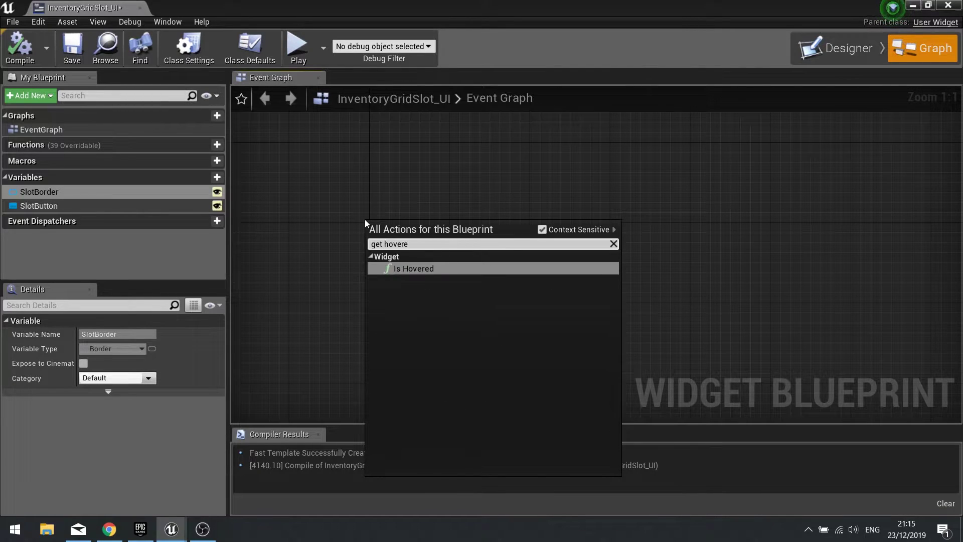
{"action": "key", "text": "Return"}
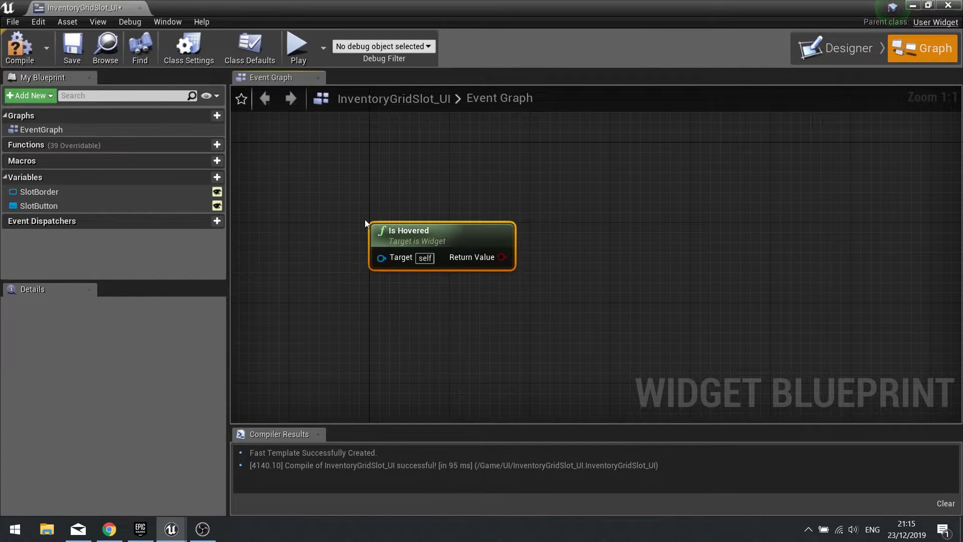
{"action": "key", "text": "Delete"}
{"action": "right_click", "coordinate": [413, 235]}
{"action": "type", "text": "hover"}
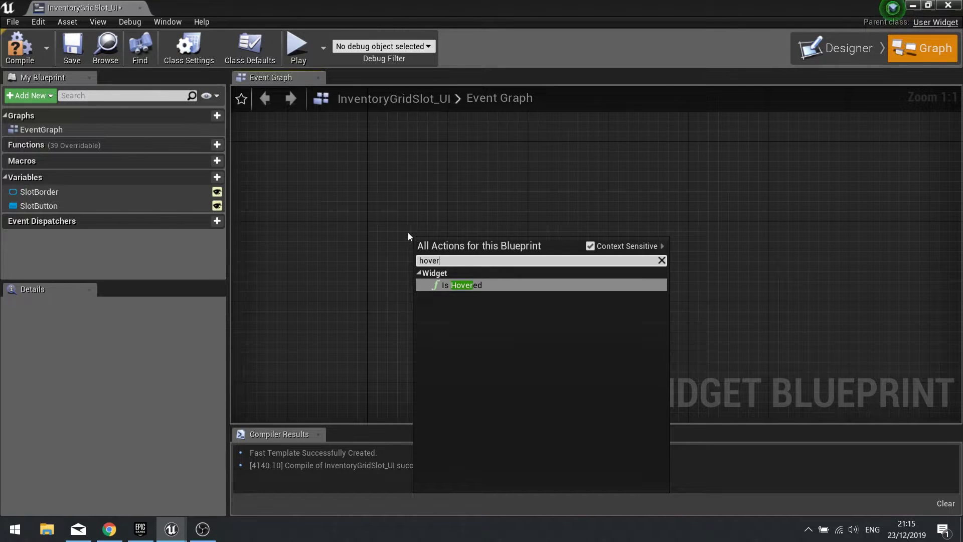
{"action": "key", "text": "Escape"}
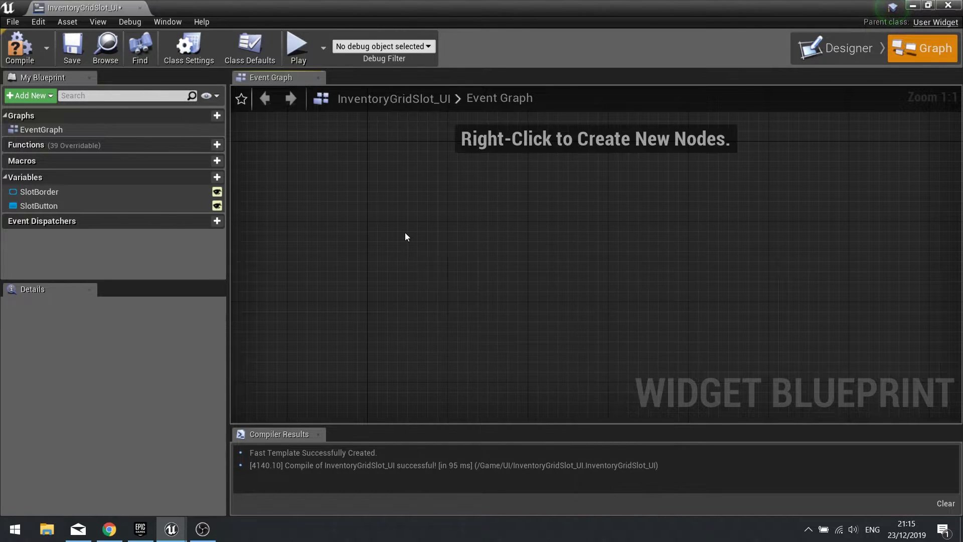
- Add an On Hovered (SlotButton) event to the graph
{"action": "left_click", "coordinate": [53, 206]}
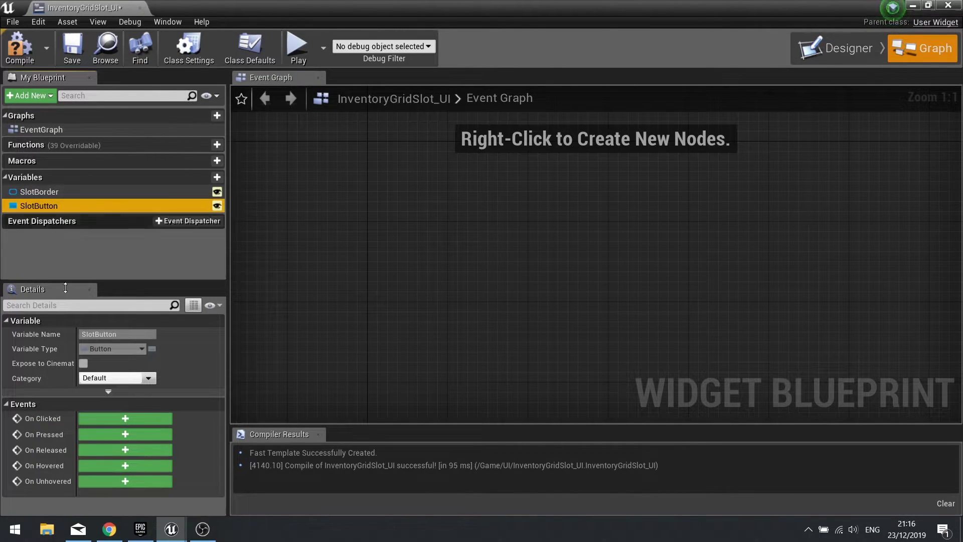
{"action": "left_click", "coordinate": [103, 467]}
{"action": "key", "text": "Delete"}
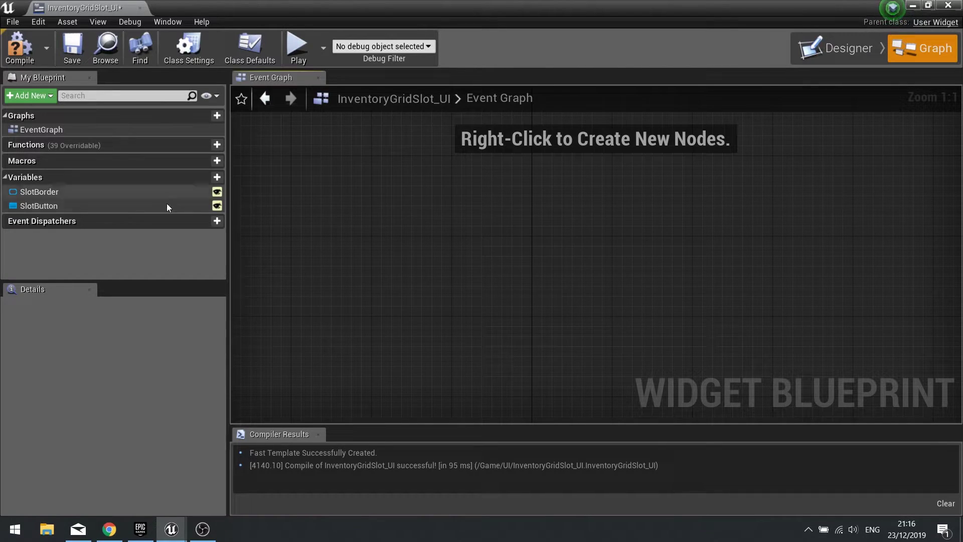
{"action": "left_click", "coordinate": [41, 207]}
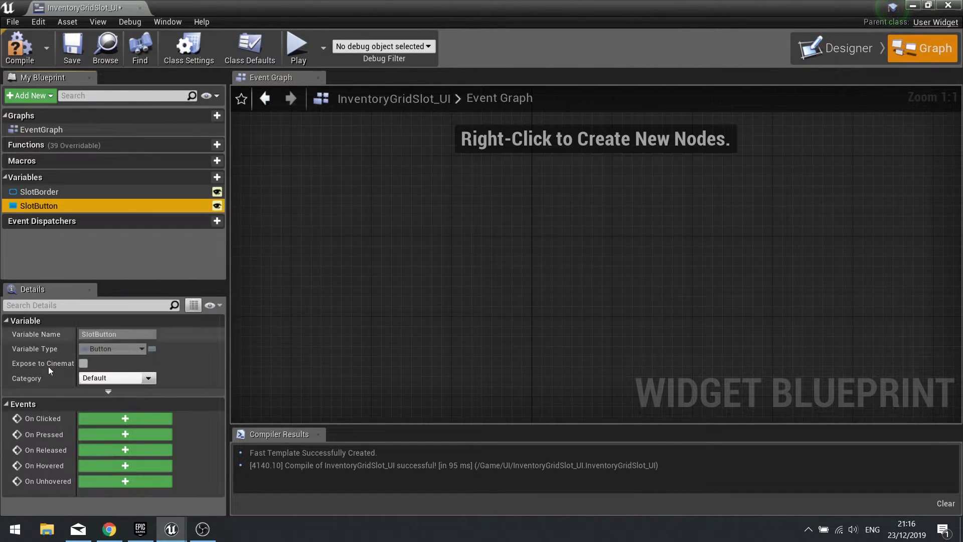
{"action": "left_click", "coordinate": [119, 465]}
- Wire On Hovered to a Set Keyboard Focus node, align the nodes, and compile
{"action": "right_click_drag", "start_coordinate": [514, 212], "coordinate": [407, 235]}
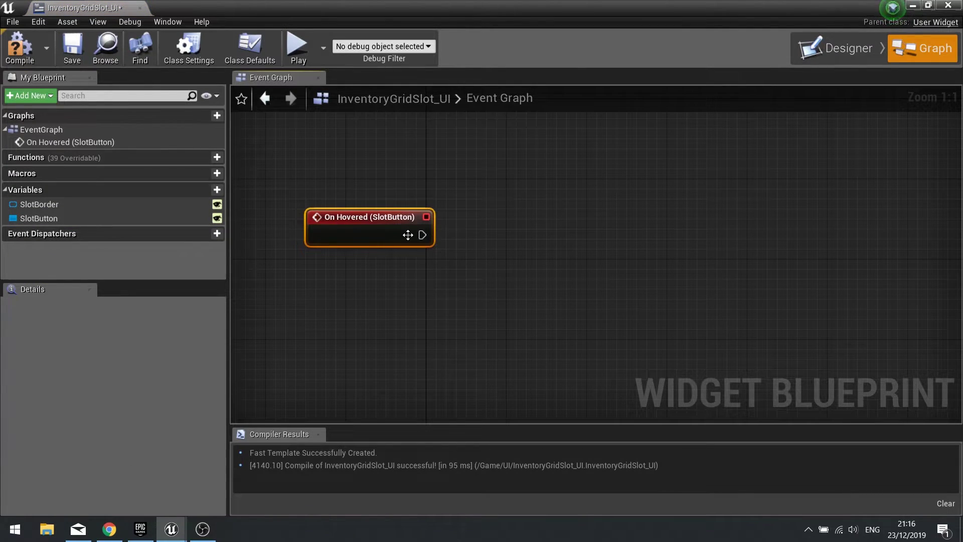
{"action": "left_click_drag", "start_coordinate": [415, 236], "coordinate": [550, 235]}
{"action": "type", "text": "s"}
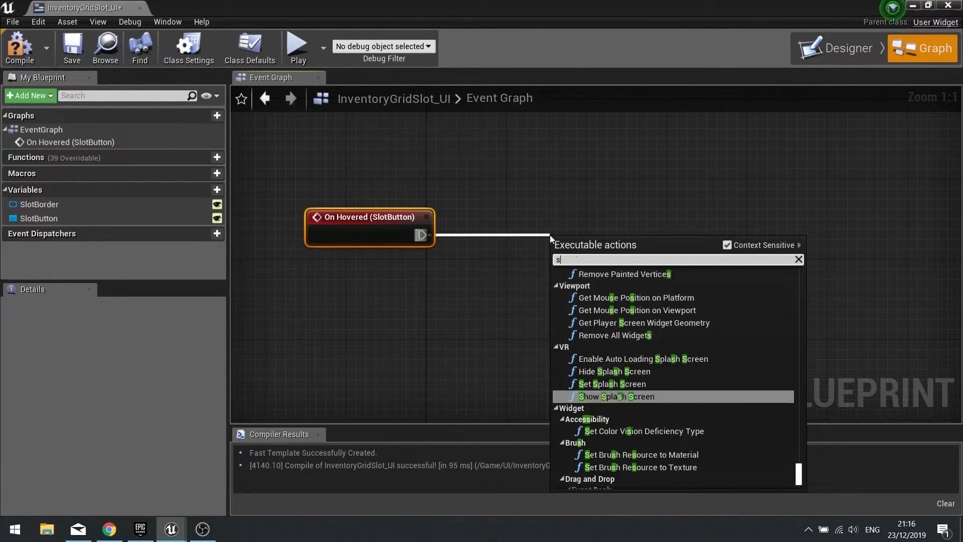
{"action": "type", "text": "et keyboard f"}
{"action": "key", "text": "Return"}
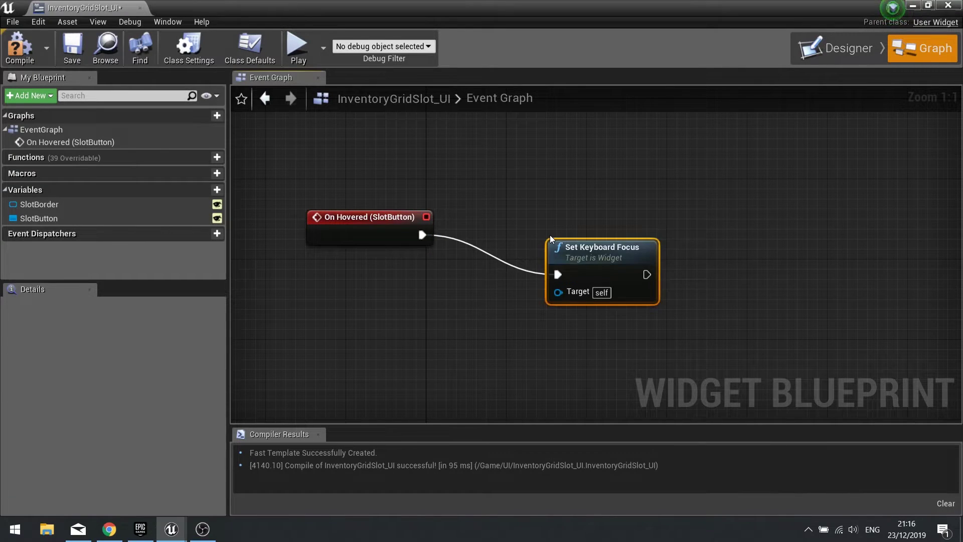
{"action": "left_click_drag", "start_coordinate": [598, 247], "coordinate": [608, 209]}
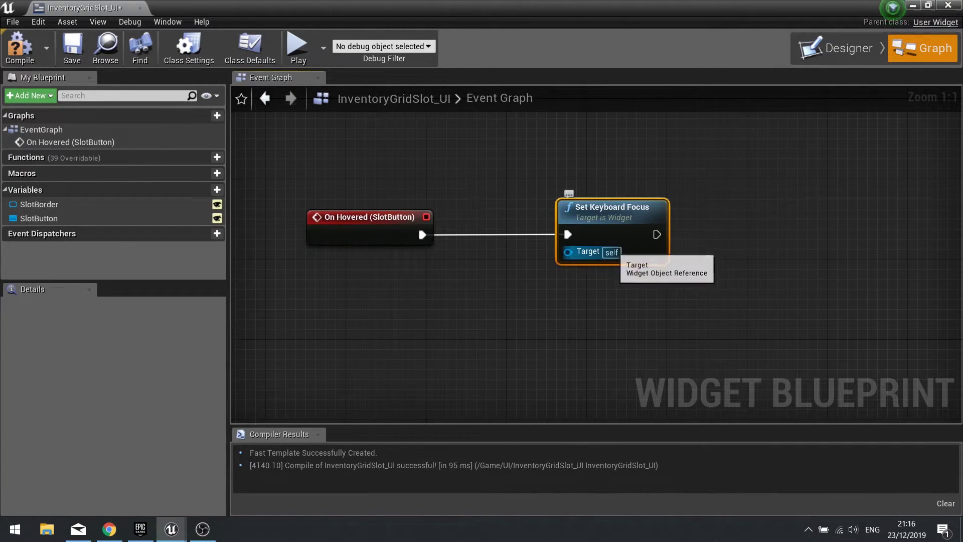
{"action": "left_click", "coordinate": [365, 240]}
{"action": "left_click_drag", "start_coordinate": [365, 240], "coordinate": [396, 240]}
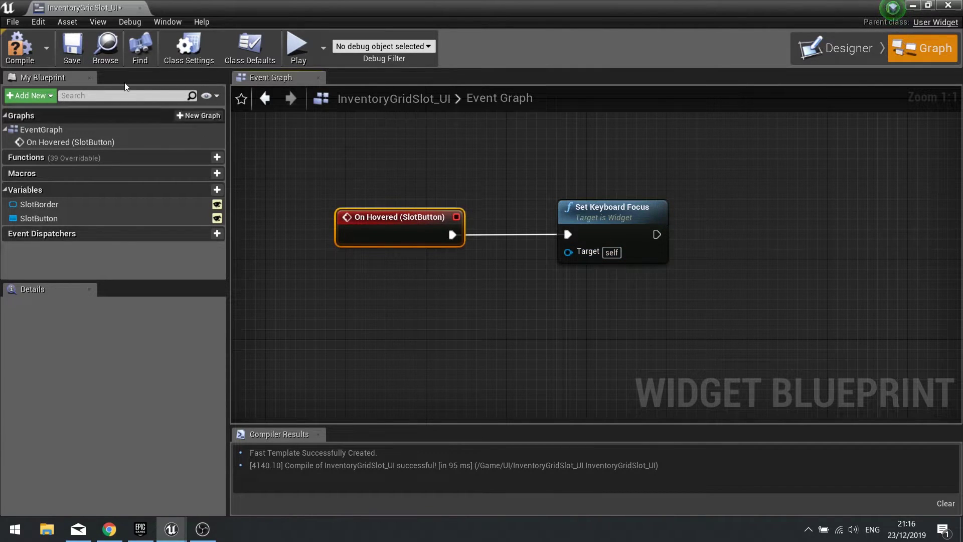
{"action": "left_click", "coordinate": [12, 49]}
{"action": "right_click_drag", "start_coordinate": [400, 255], "coordinate": [448, 157]}
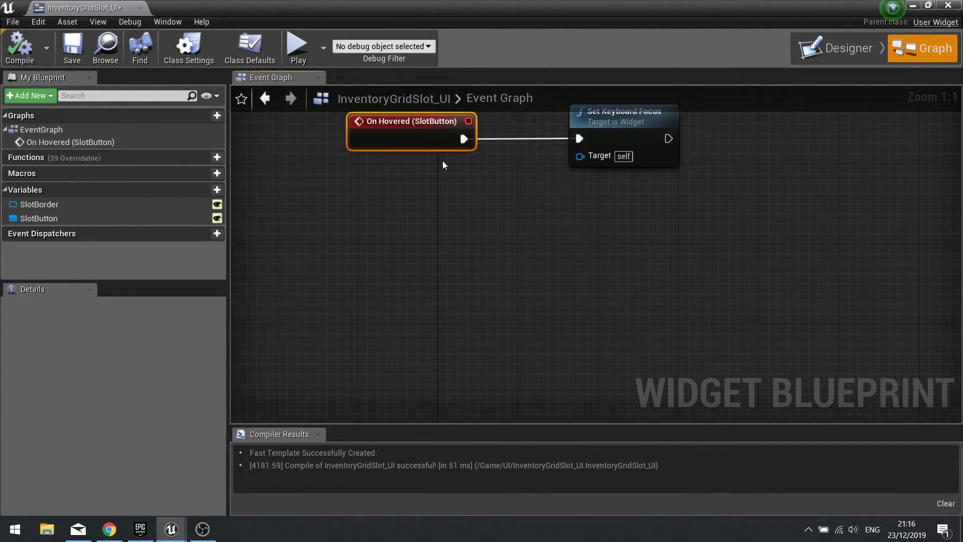
- Add an Event On Added to Focus Path node and place a SlotBorder getter beside it
{"action": "right_click", "coordinate": [377, 290]}
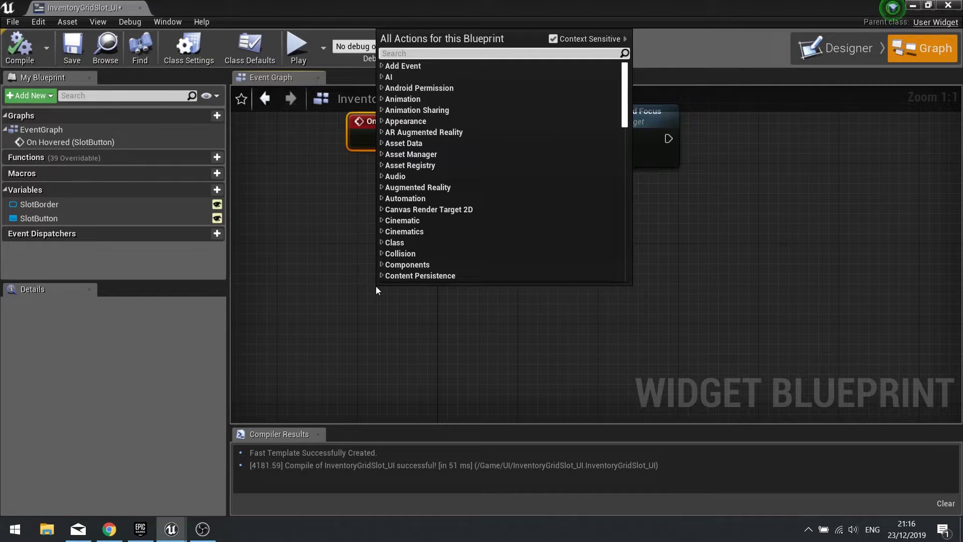
{"action": "type", "text": "focuse"}
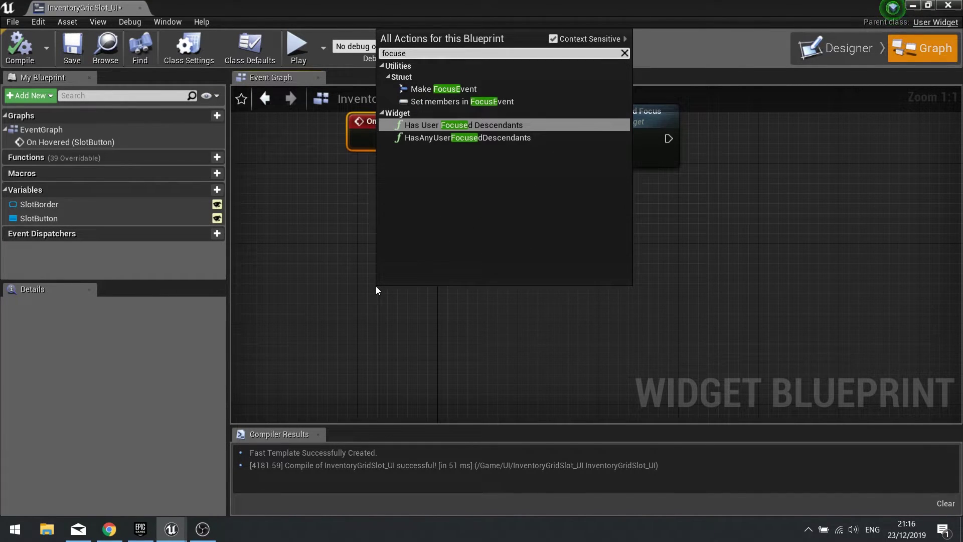
{"action": "key", "text": "BackSpace"}
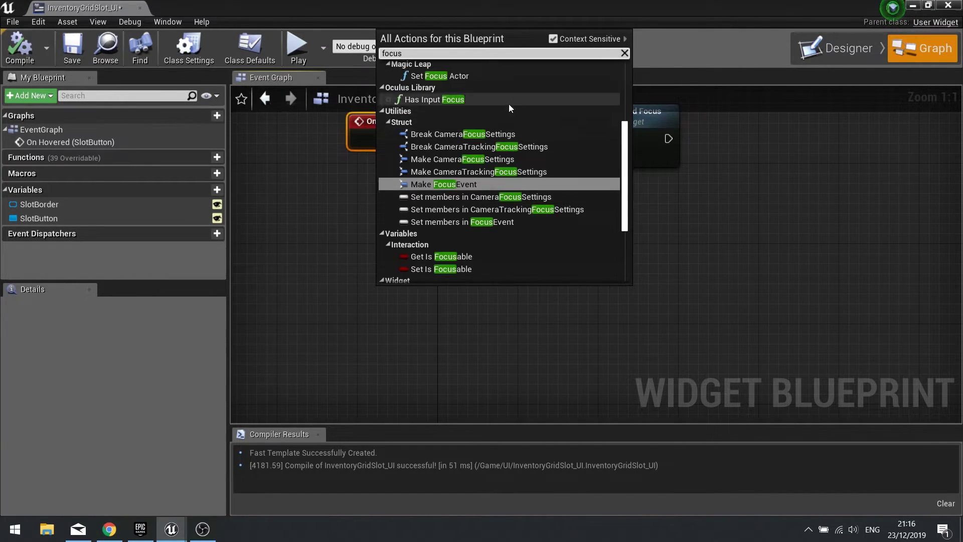
{"action": "scroll", "coordinate": [509, 103], "scroll_direction": "up", "scroll_amount": 3}
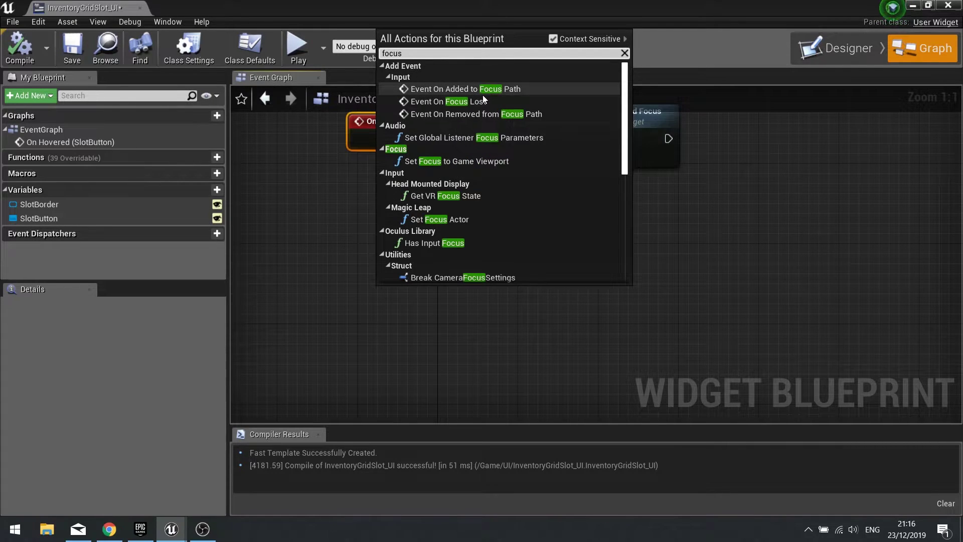
{"action": "left_click", "coordinate": [516, 91]}
{"action": "right_click_drag", "start_coordinate": [456, 307], "coordinate": [375, 212]}
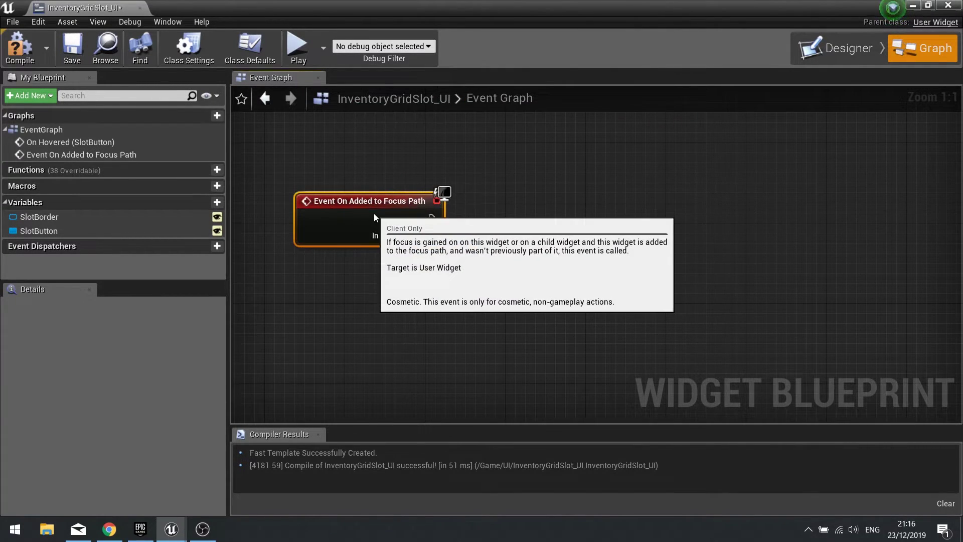
{"action": "mouse_move", "coordinate": [414, 291]}
{"action": "right_mouse_down"}
{"action": "mouse_move", "coordinate": [490, 261]}
{"action": "mouse_move", "coordinate": [420, 276]}
{"action": "right_mouse_up"}
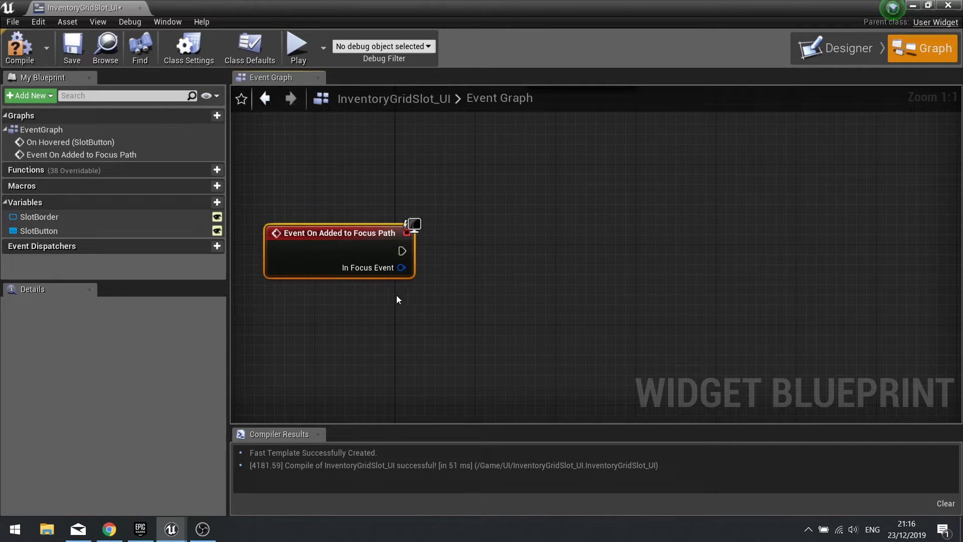
{"action": "left_click_drag", "start_coordinate": [50, 219], "coordinate": [461, 302]}
{"action": "left_click", "coordinate": [507, 320]}
- Add a Set Brush Color node for Slot Border, driven by the focus-added event
{"action": "left_click_drag", "start_coordinate": [524, 315], "coordinate": [622, 246]}
{"action": "type", "text": "set brus"}
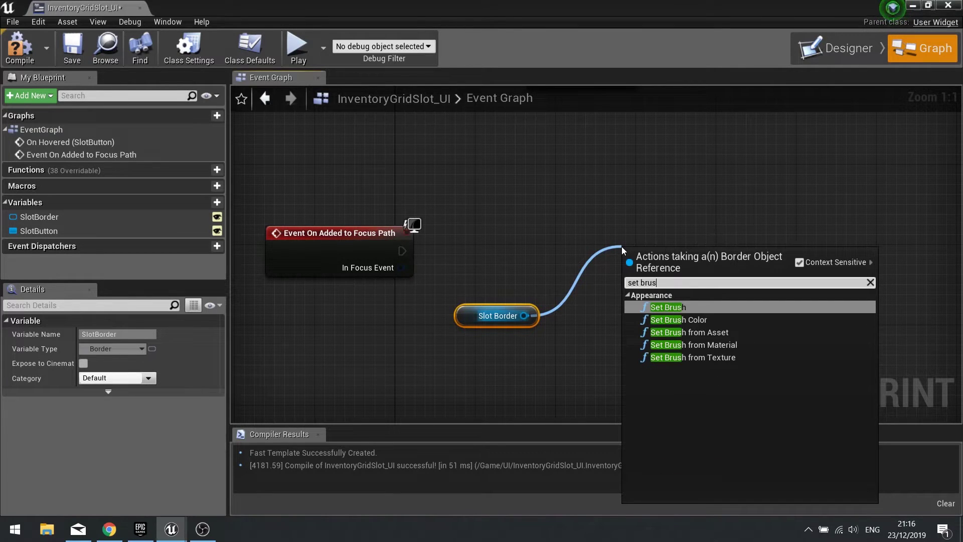
{"action": "left_click", "coordinate": [667, 319]}
{"action": "left_click_drag", "start_coordinate": [638, 280], "coordinate": [405, 253]}
{"action": "left_click_drag", "start_coordinate": [644, 259], "coordinate": [654, 230]}
- Set the node's In Brush Color to a saturated full-brightness green
{"action": "left_click", "coordinate": [717, 284]}
{"action": "left_click", "coordinate": [497, 335]}
{"action": "mouse_move", "coordinate": [633, 286]}
{"action": "left_mouse_down"}
{"action": "mouse_move", "coordinate": [627, 230]}
{"action": "mouse_move", "coordinate": [627, 270]}
{"action": "left_mouse_up"}
{"action": "left_click", "coordinate": [605, 229]}
{"action": "left_click", "coordinate": [634, 481]}
- Search the blueprint action list for 'focus' events
{"action": "right_click_drag", "start_coordinate": [661, 323], "coordinate": [673, 277]}
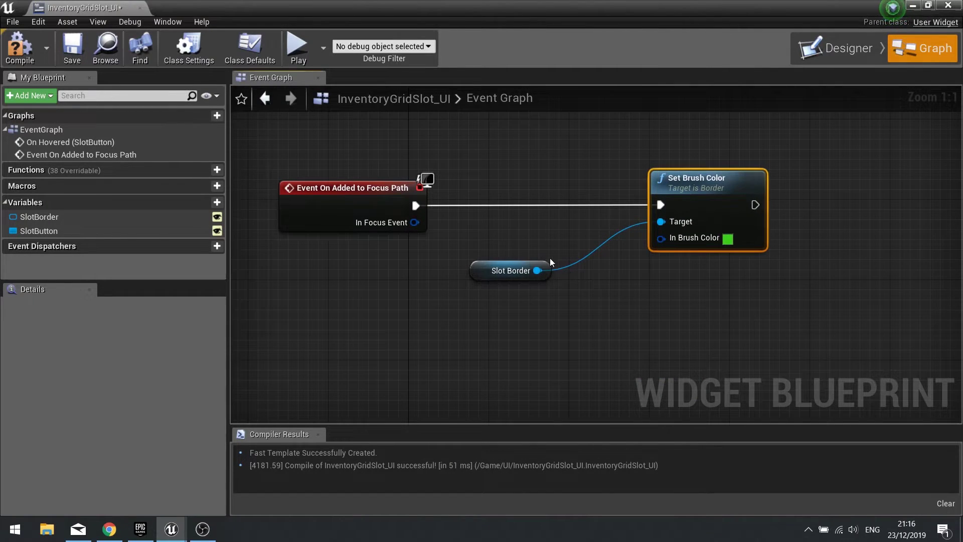
{"action": "right_click", "coordinate": [300, 321]}
{"action": "type", "text": "focus"}
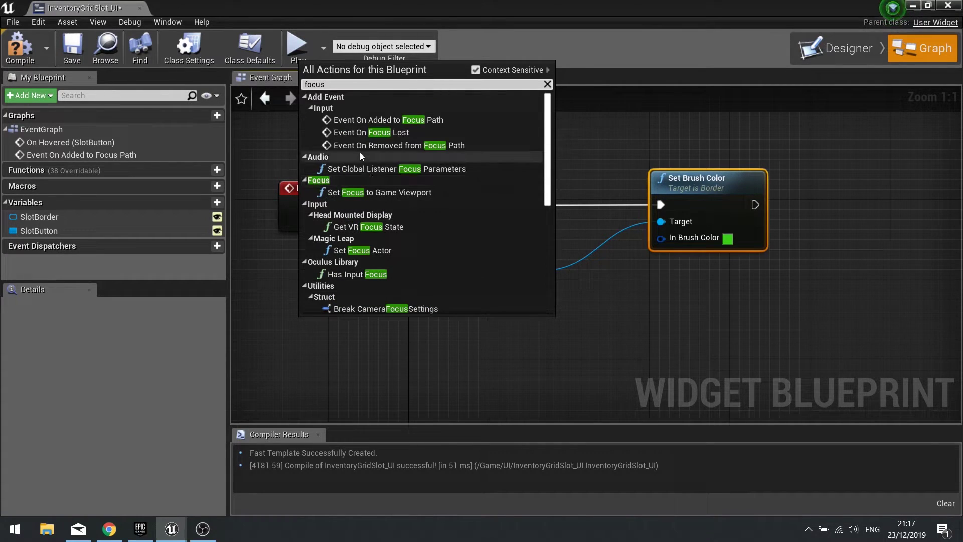
- Add an Event On Removed from Focus Path node below the other nodes
{"action": "left_click", "coordinate": [434, 146]}
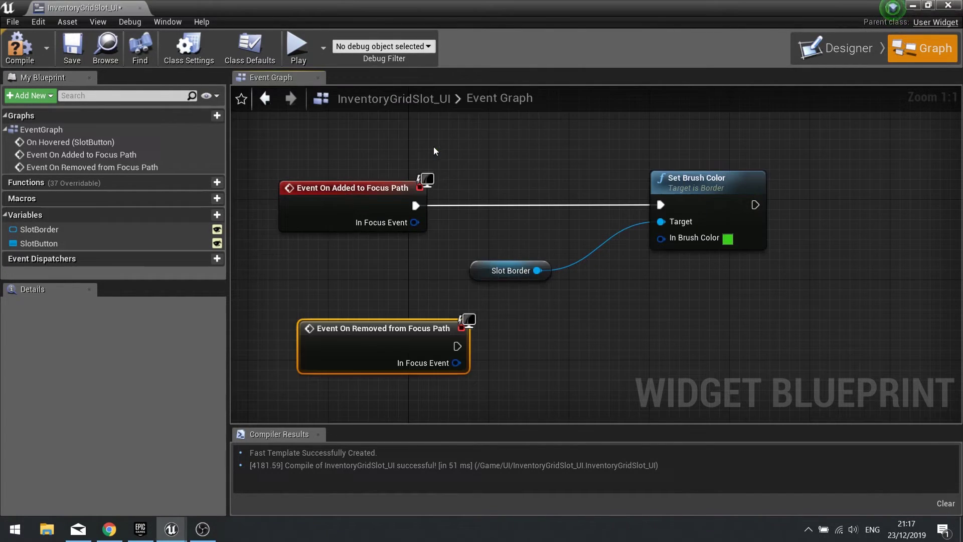
{"action": "right_click_drag", "start_coordinate": [434, 146], "coordinate": [514, 49]}
{"action": "left_click_drag", "start_coordinate": [436, 254], "coordinate": [404, 279]}
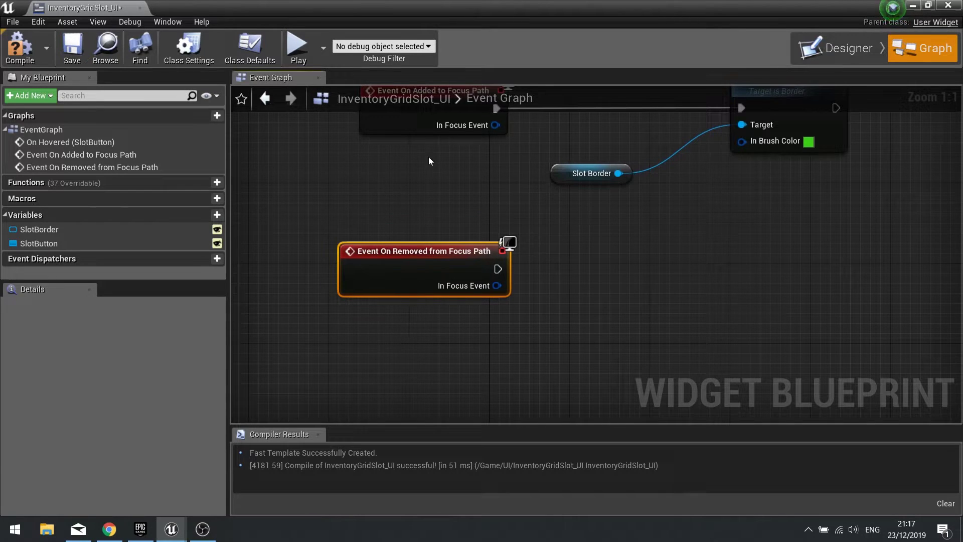
{"action": "right_click_drag", "start_coordinate": [592, 266], "coordinate": [481, 300]}
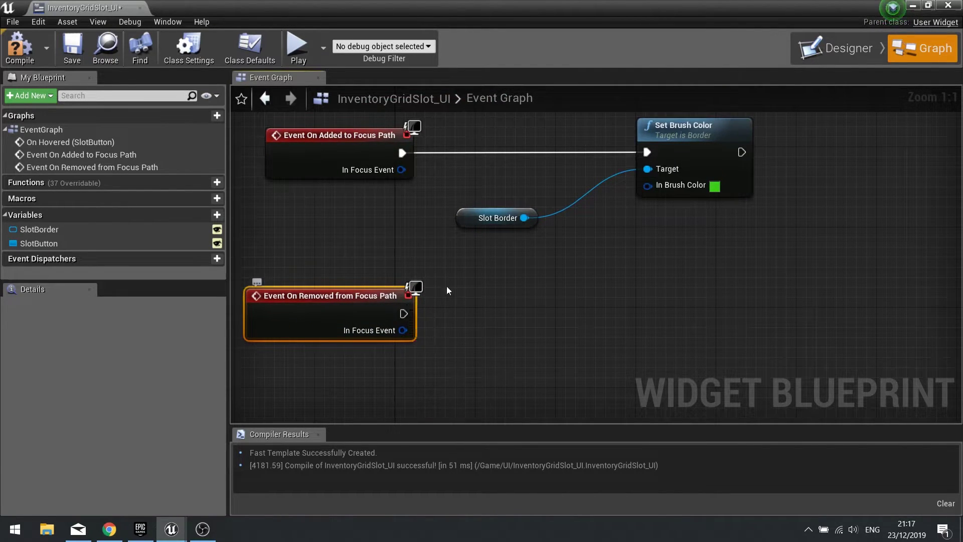
- Add a second Set Brush Color on Slot Border, triggered by the focus-removed event
{"action": "left_click_drag", "start_coordinate": [524, 218], "coordinate": [639, 294]}
{"action": "type", "text": "set brush"}
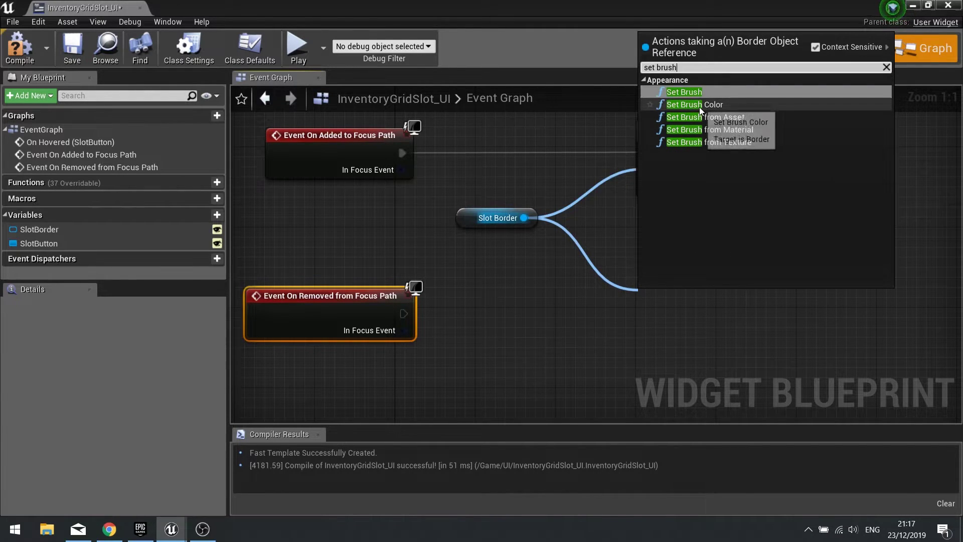
{"action": "left_click", "coordinate": [700, 106]}
{"action": "left_click_drag", "start_coordinate": [647, 322], "coordinate": [404, 314]}
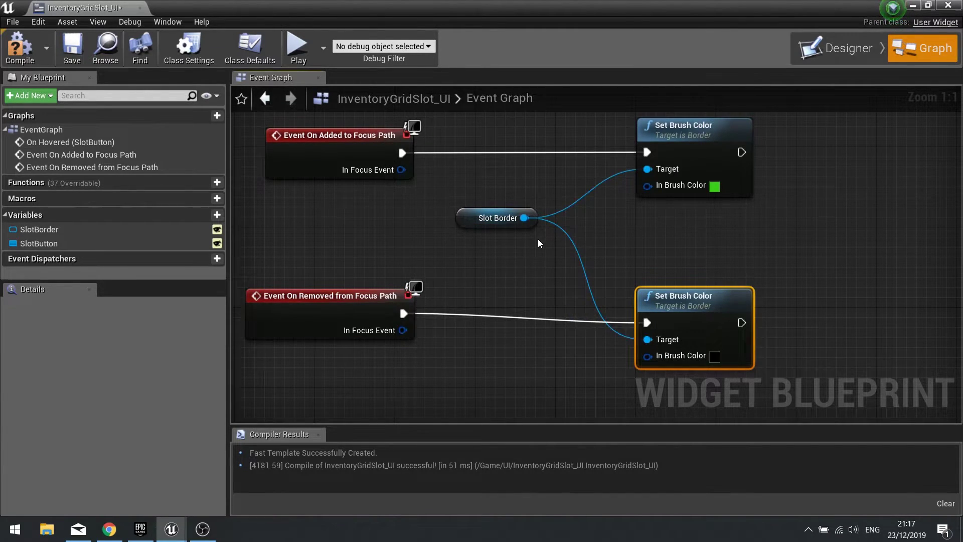
{"action": "left_click_drag", "start_coordinate": [673, 302], "coordinate": [673, 292]}
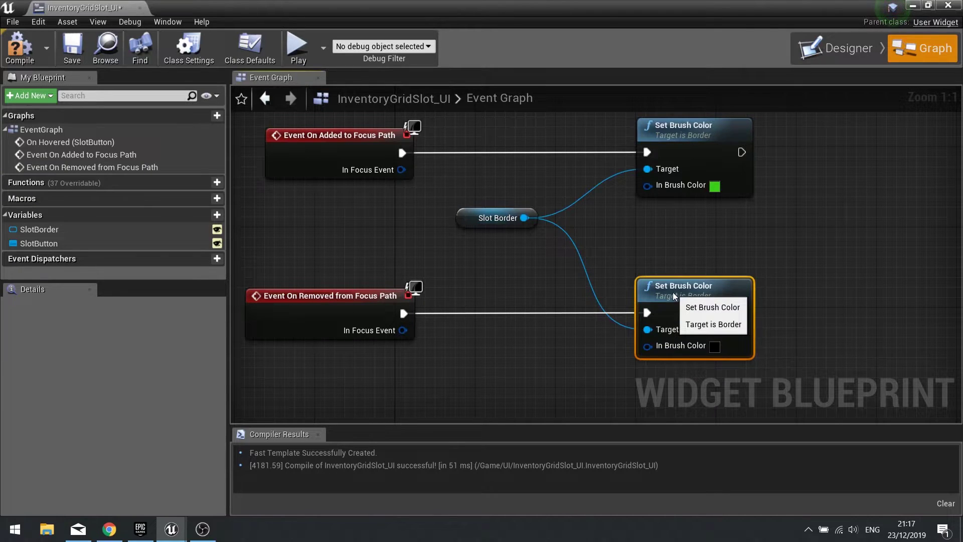
- Set the second brush colour to dark grey and compile with F7
{"action": "left_click", "coordinate": [716, 347]}
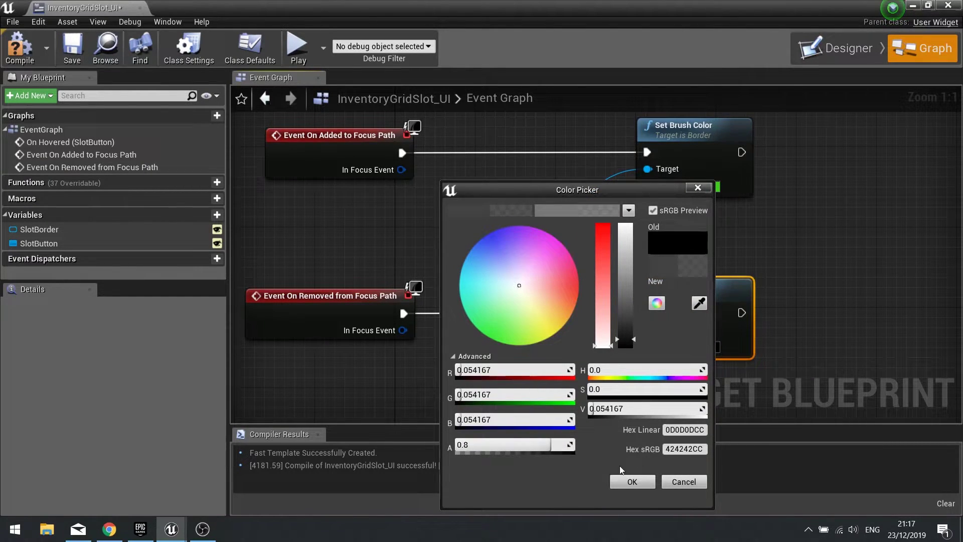
{"action": "left_click", "coordinate": [622, 482]}
{"action": "scroll", "coordinate": [699, 278], "scroll_direction": "down", "scroll_amount": 3}
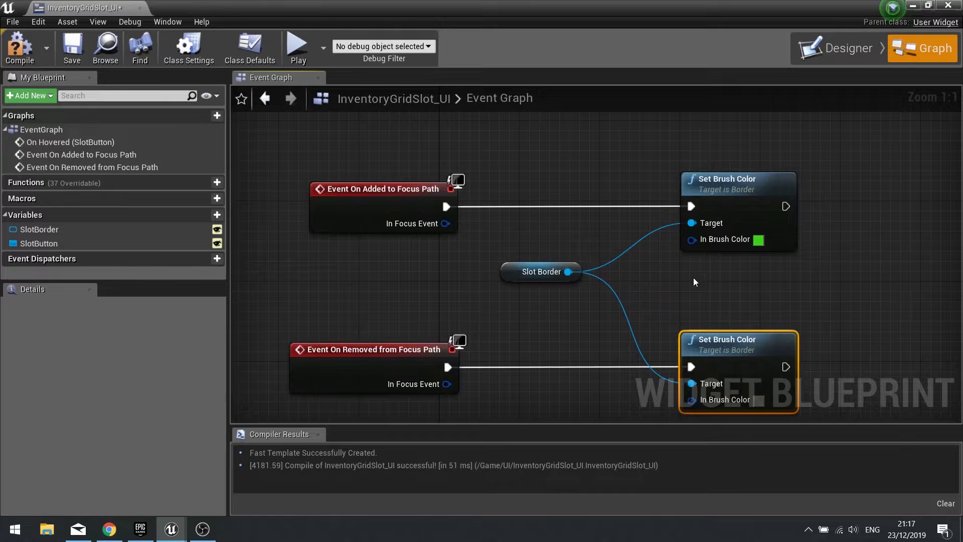
{"action": "key", "text": "F7"}
{"action": "right_click_drag", "start_coordinate": [369, 180], "coordinate": [269, 199]}
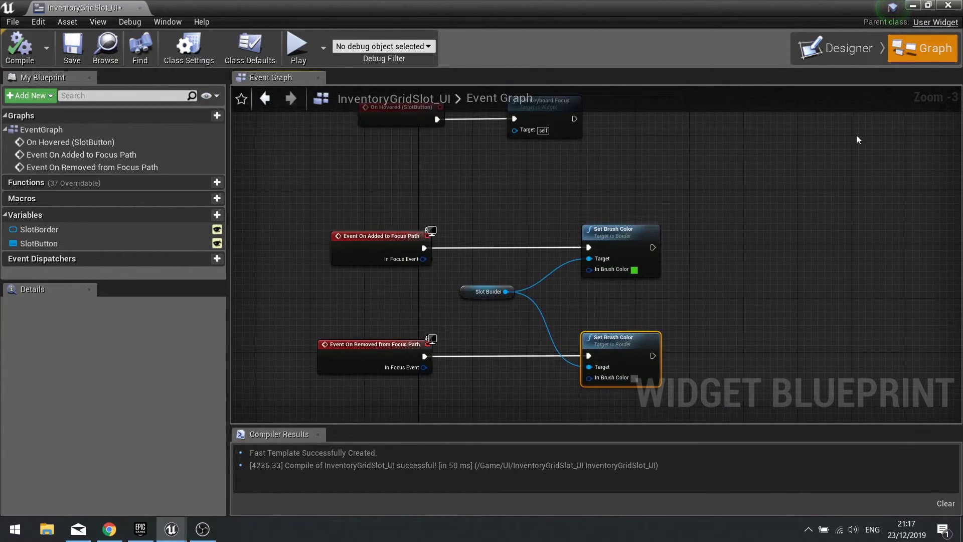
- Play-test the Inventory page, where the focused slot turns green, then close the Message Log
{"action": "left_click", "coordinate": [950, 6]}
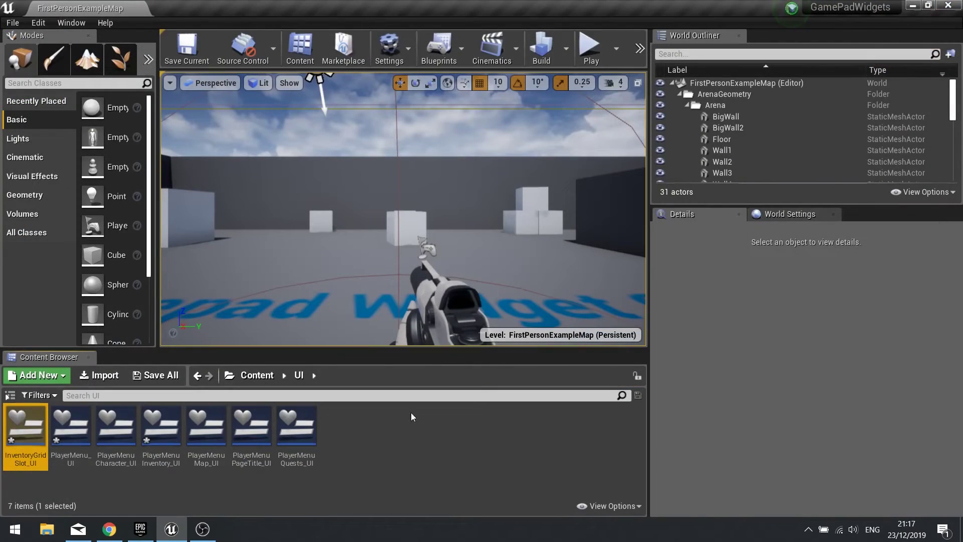
{"action": "left_click", "coordinate": [588, 51]}
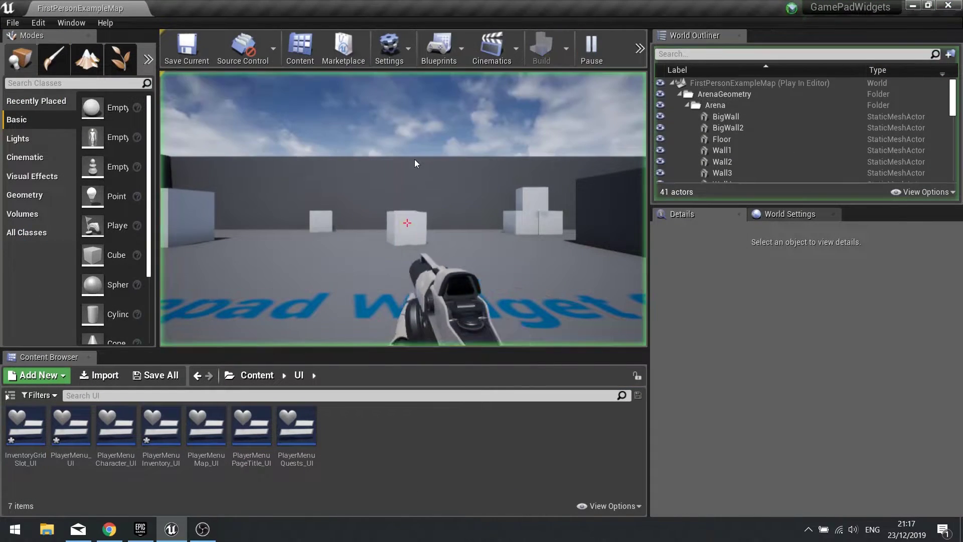
{"action": "left_click", "coordinate": [334, 102]}
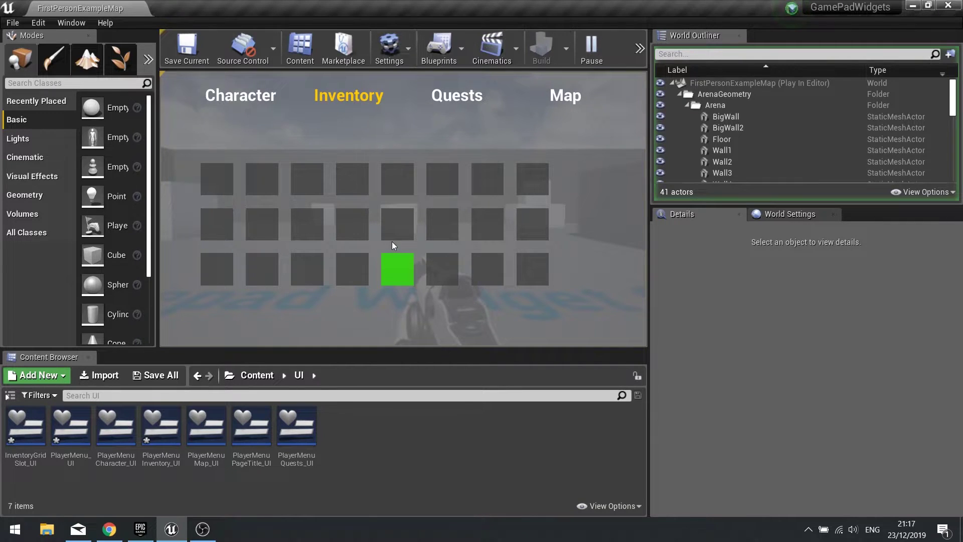
{"action": "key", "text": "Escape"}
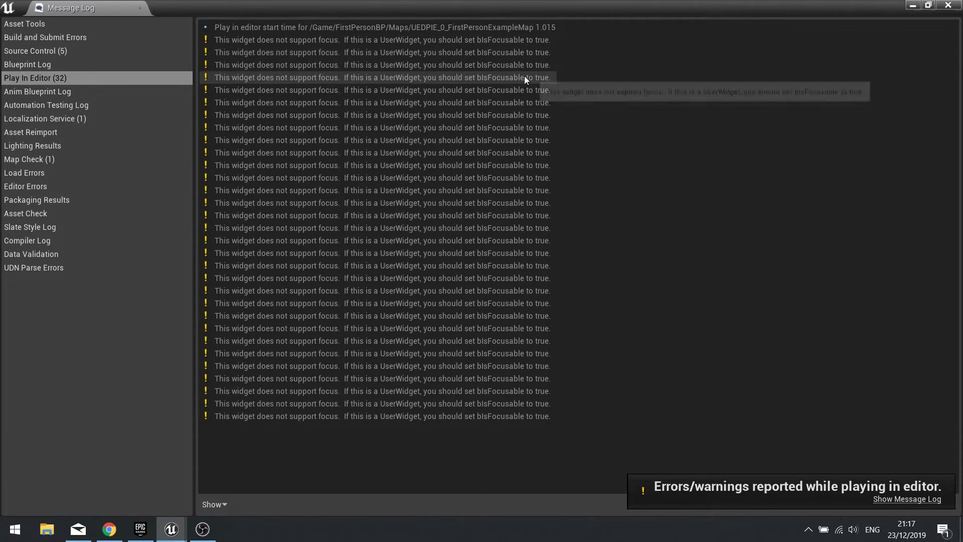
{"action": "left_click", "coordinate": [949, 6]}
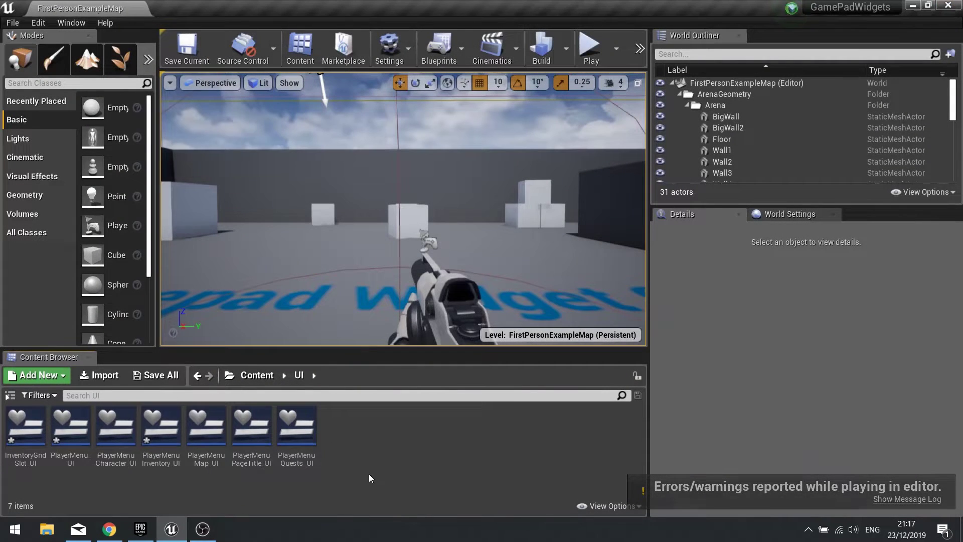
- Inspect the InventoryGrid properties in PlayerMenuInventory_UI, then close it
{"action": "double_click", "coordinate": [158, 462]}
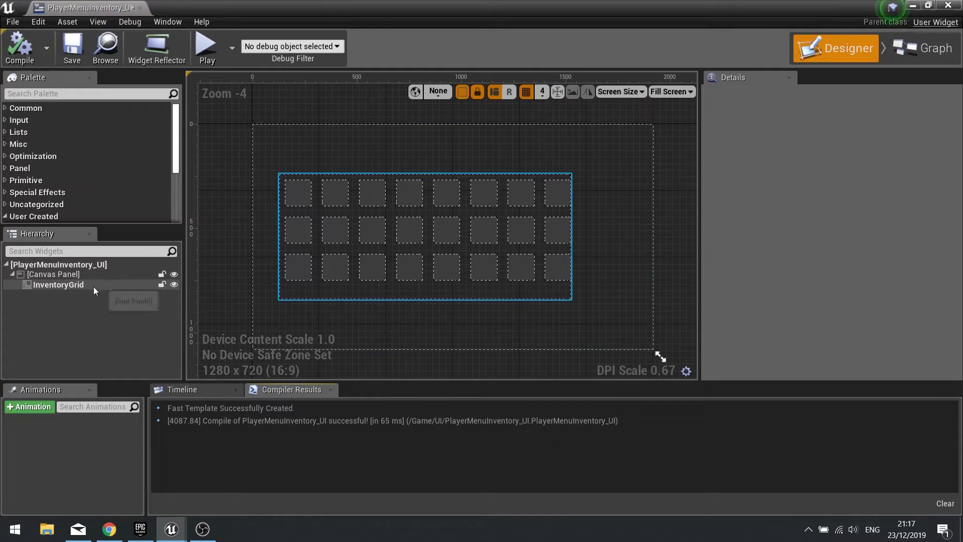
{"action": "left_click", "coordinate": [56, 285]}
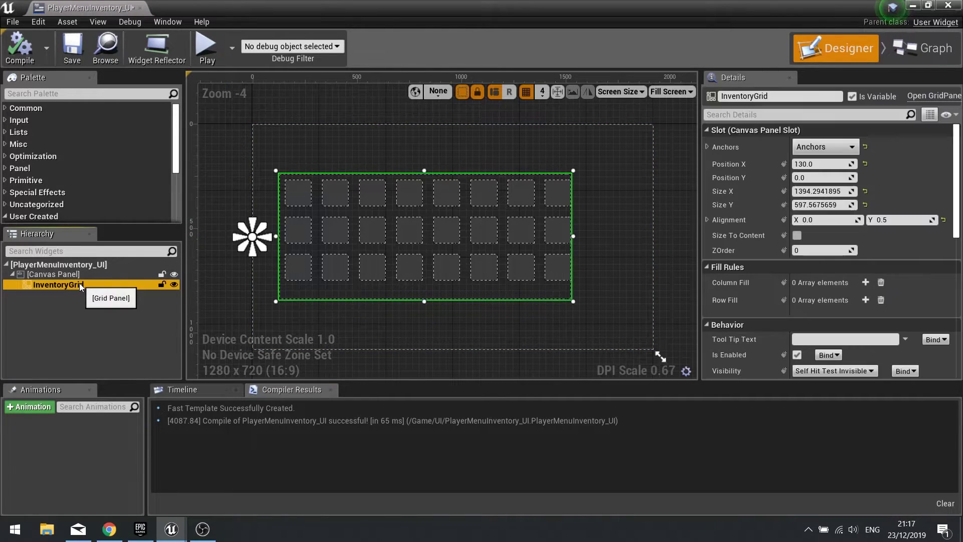
{"action": "scroll", "coordinate": [835, 312], "scroll_direction": "down", "scroll_amount": 4}
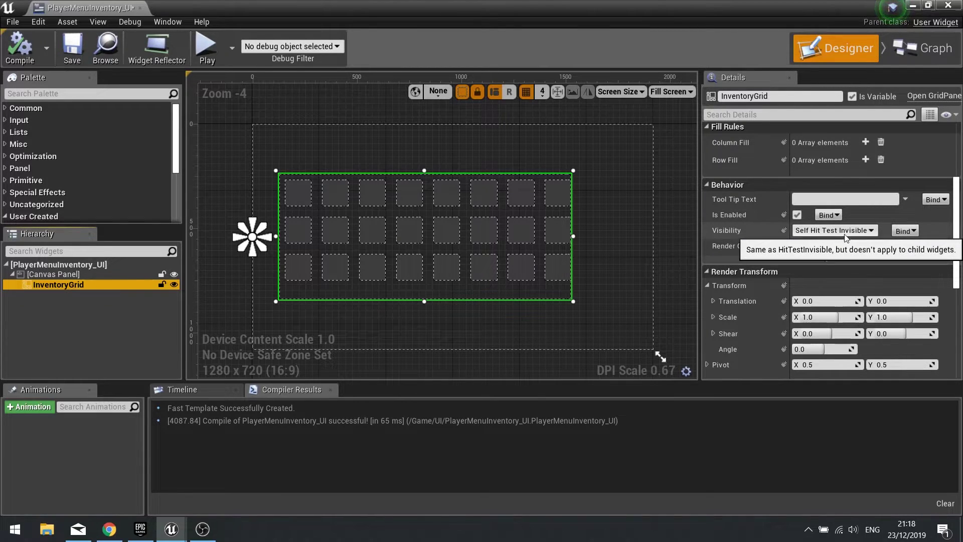
{"action": "left_click", "coordinate": [948, 5]}
- In InventoryGridSlot_UI, set SlotBorder's Visibility to Self Hit Test Invisible
{"action": "double_click", "coordinate": [26, 441]}
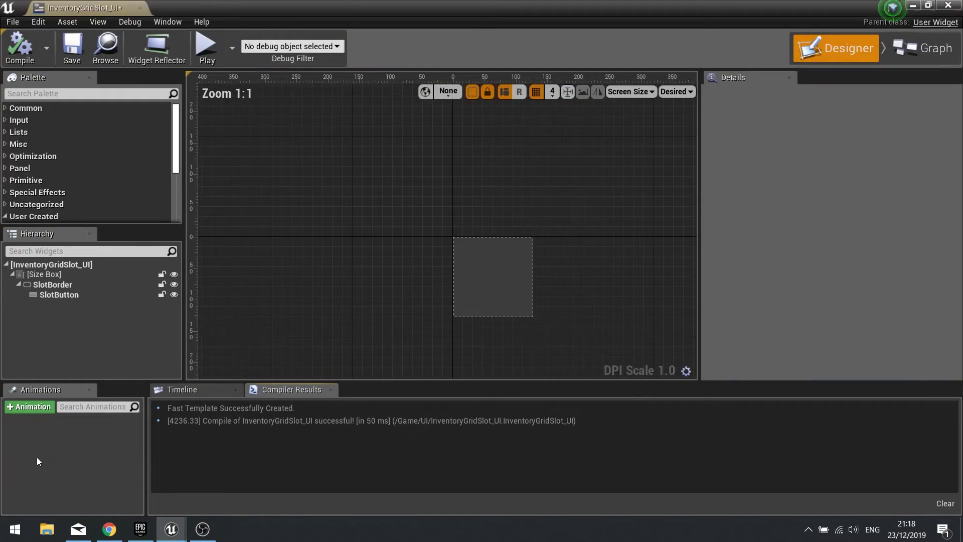
{"action": "left_click", "coordinate": [62, 294]}
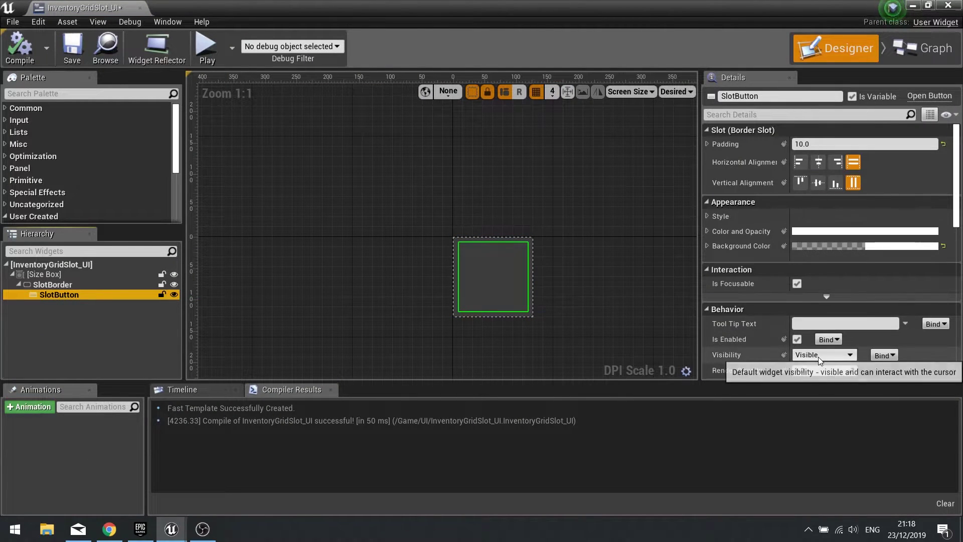
{"action": "left_click", "coordinate": [70, 284]}
{"action": "scroll", "coordinate": [742, 301], "scroll_direction": "down", "scroll_amount": 2}
{"action": "scroll", "coordinate": [743, 301], "scroll_direction": "down", "scroll_amount": 2}
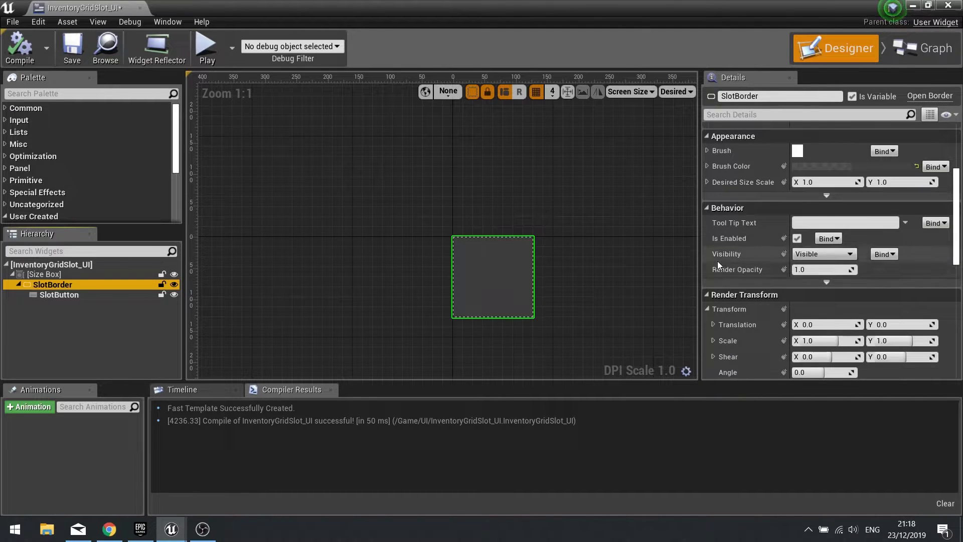
{"action": "left_click", "coordinate": [823, 254]}
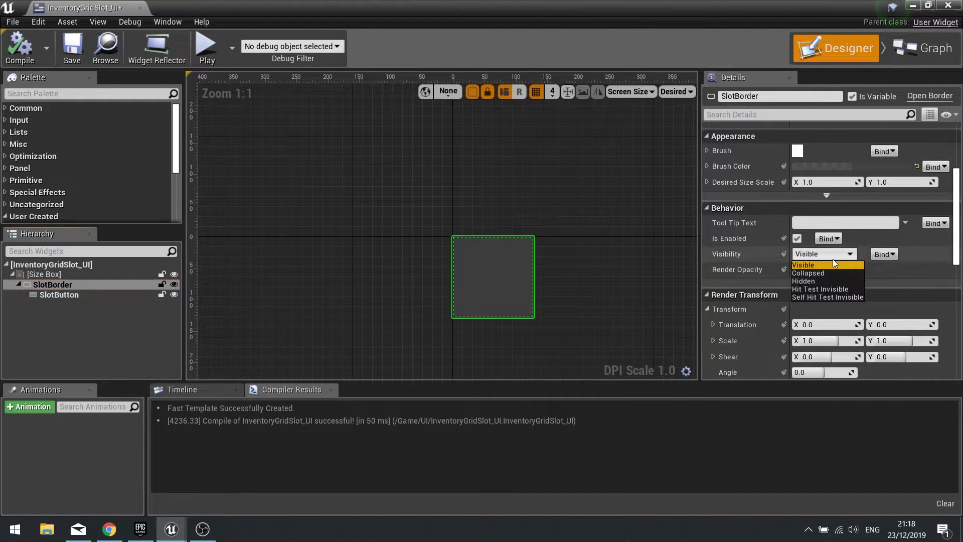
{"action": "left_click", "coordinate": [812, 297]}
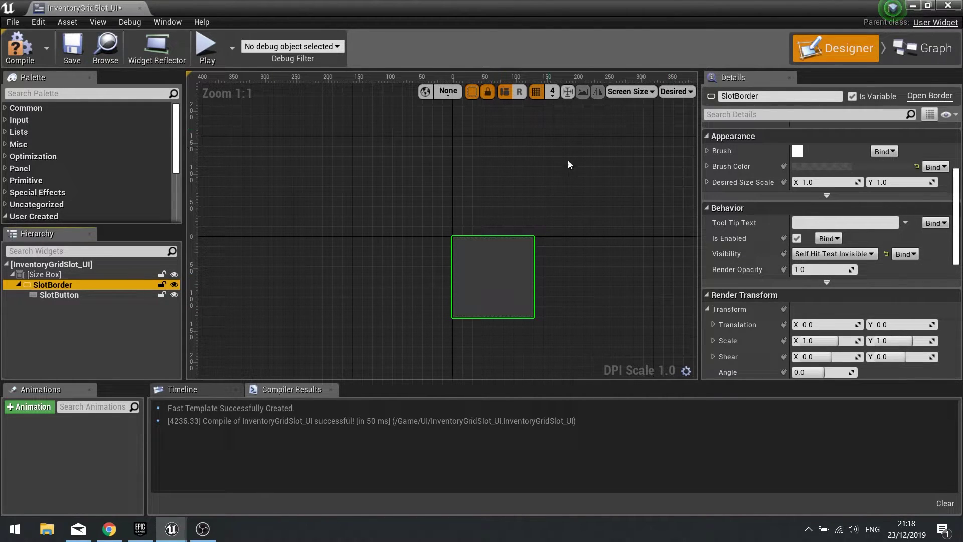
- Tick Is Focusable on the root slot widget
{"action": "left_click", "coordinate": [47, 298]}
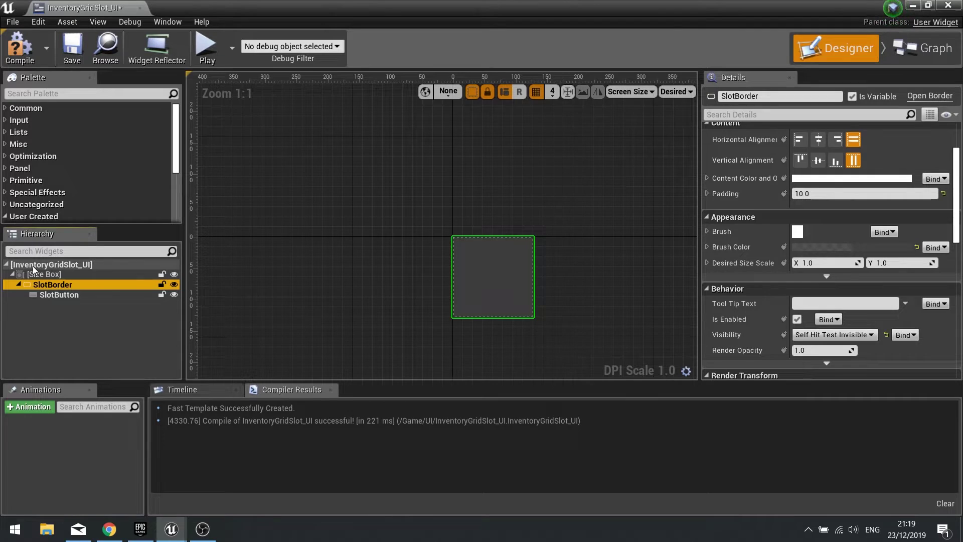
{"action": "left_click", "coordinate": [73, 265]}
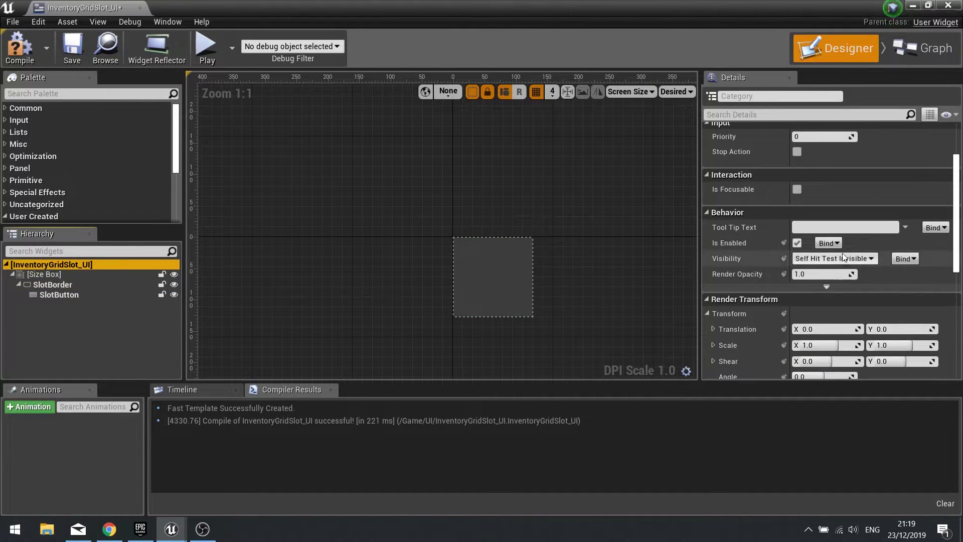
{"action": "scroll", "coordinate": [843, 251], "scroll_direction": "up", "scroll_amount": 3}
{"action": "left_click", "coordinate": [797, 249]}
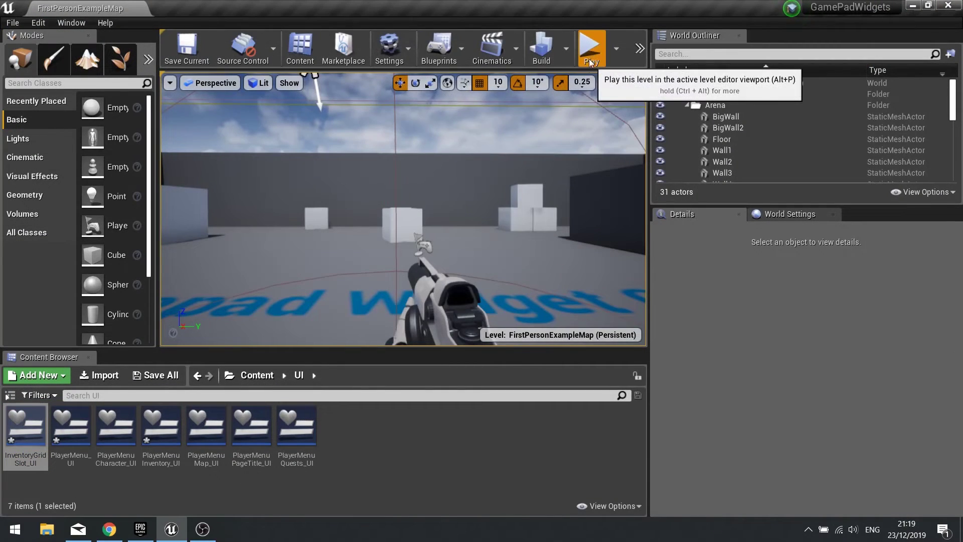
- Start a play session and open the player menu's Inventory page
{"action": "left_click", "coordinate": [589, 58]}
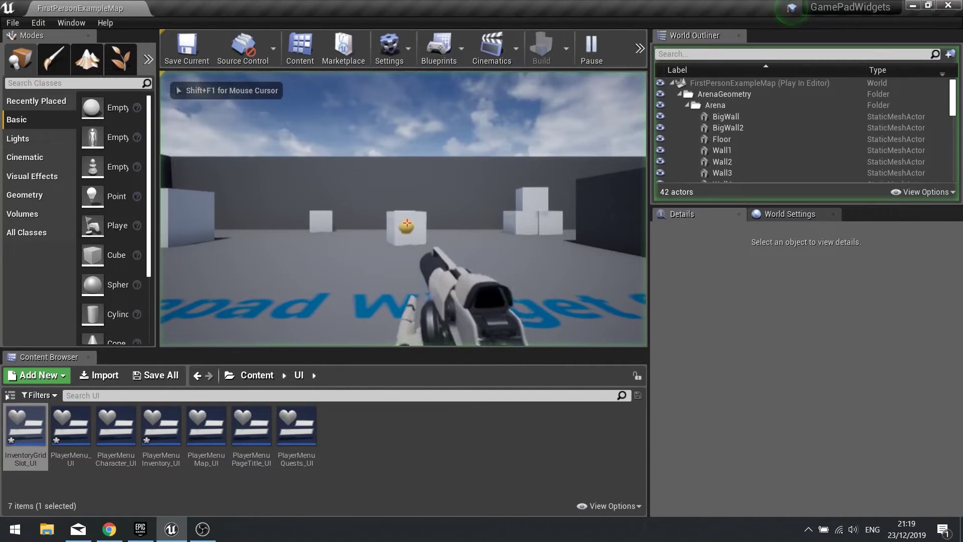
{"action": "key", "text": "Tab"}
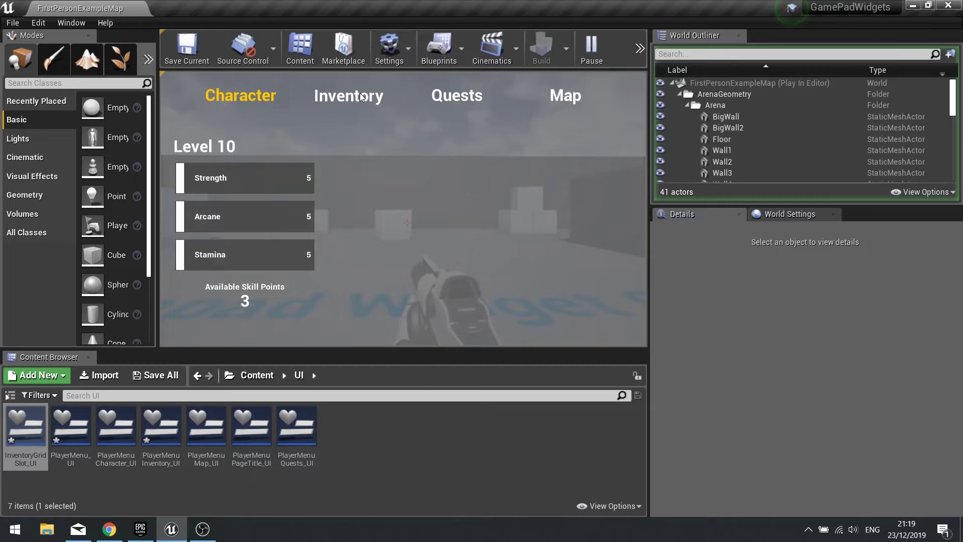
{"action": "key", "text": "e"}
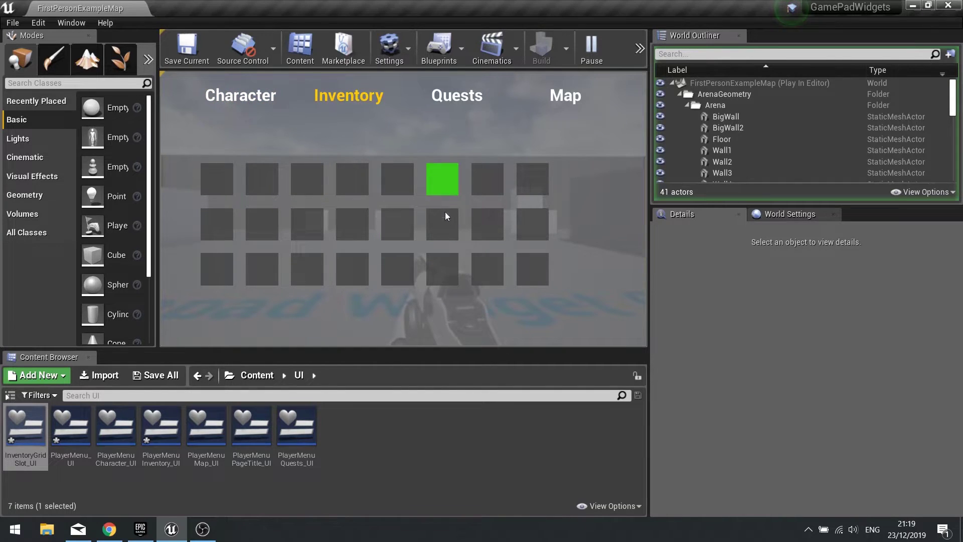